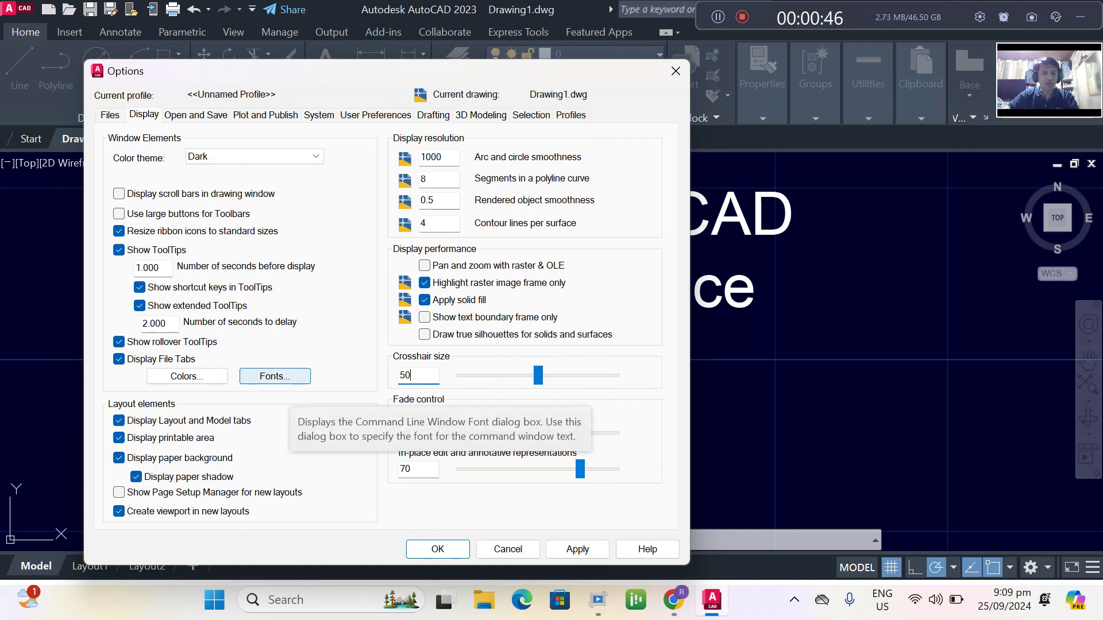
# Set the command line window font to Courier New, Italic, size 10, and apply it
pyautogui.click(274, 376)
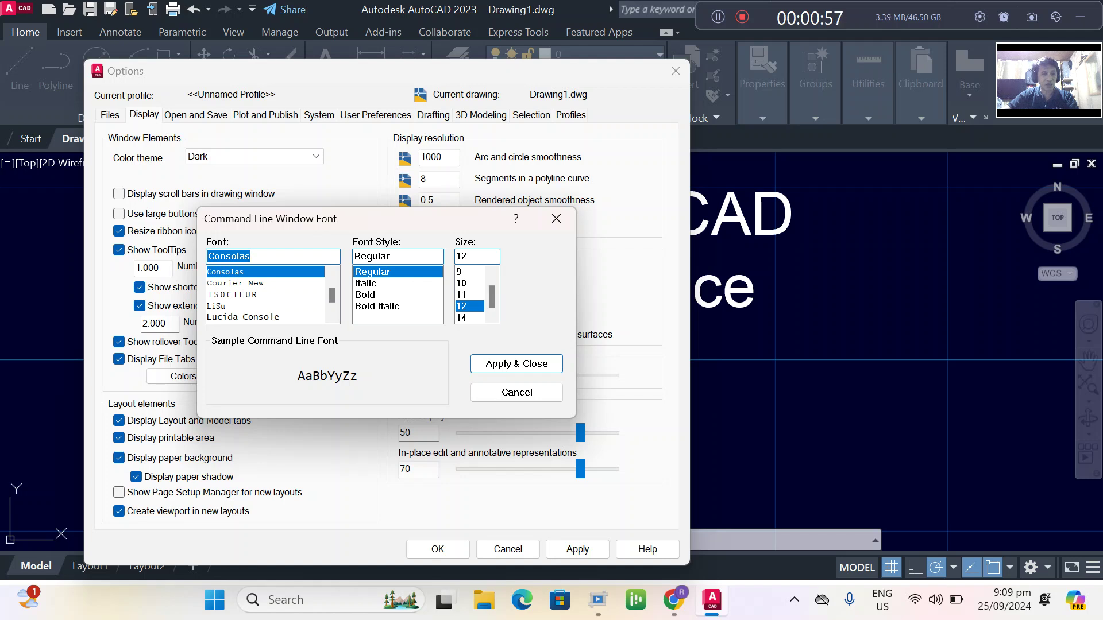
pyautogui.click(236, 283)
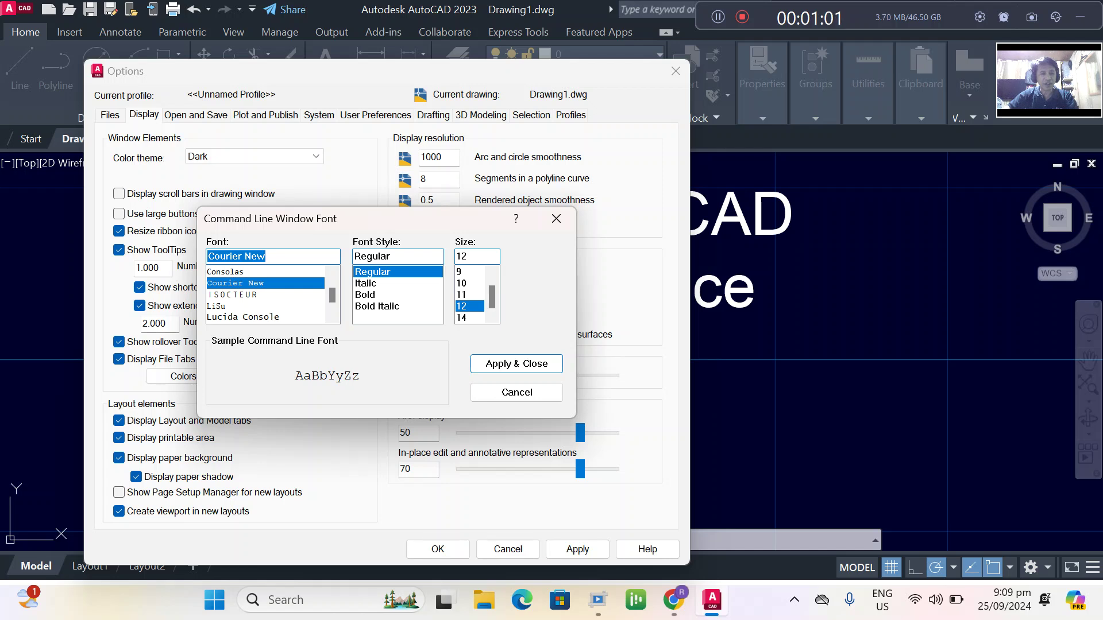
pyautogui.click(366, 283)
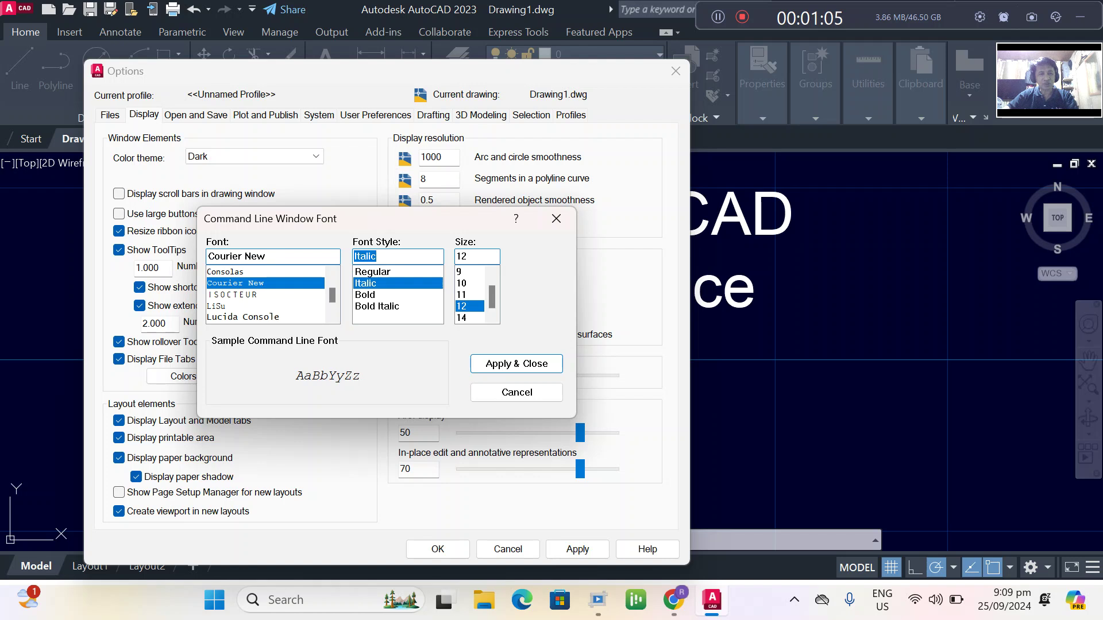
pyautogui.click(462, 283)
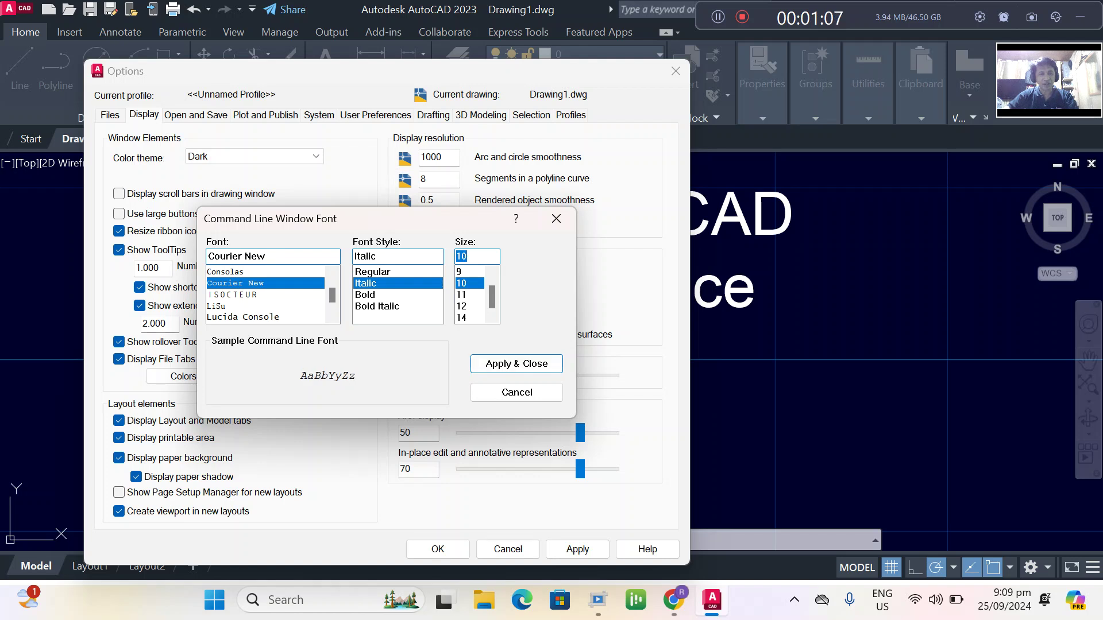
pyautogui.click(517, 363)
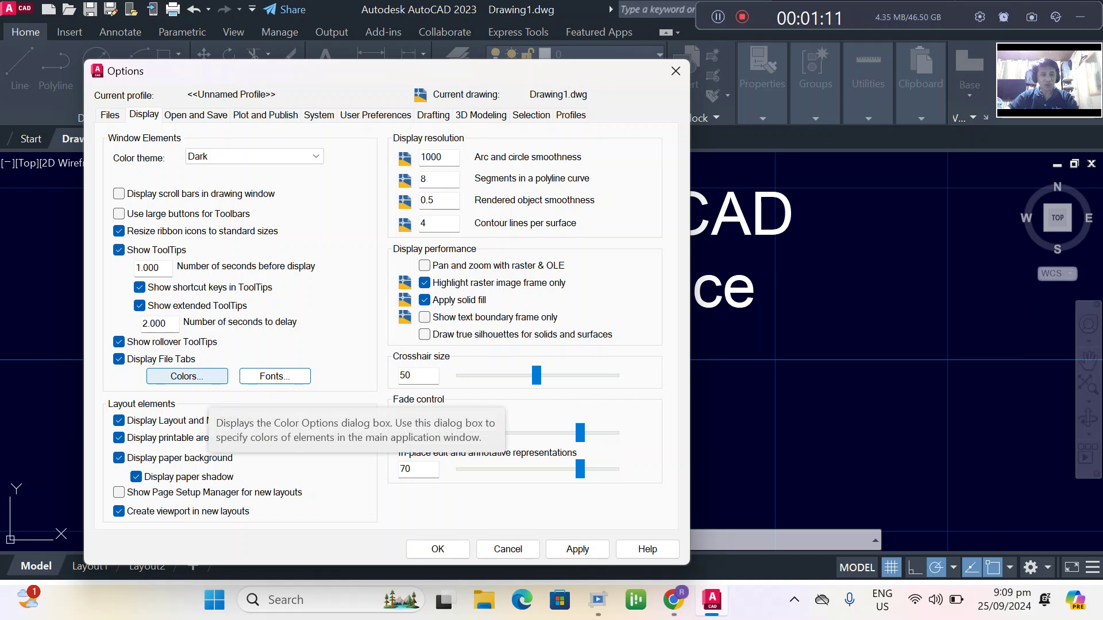
# Set the 2D model space uniform background to the dark red-brown true color 35,5,1
pyautogui.click(187, 376)
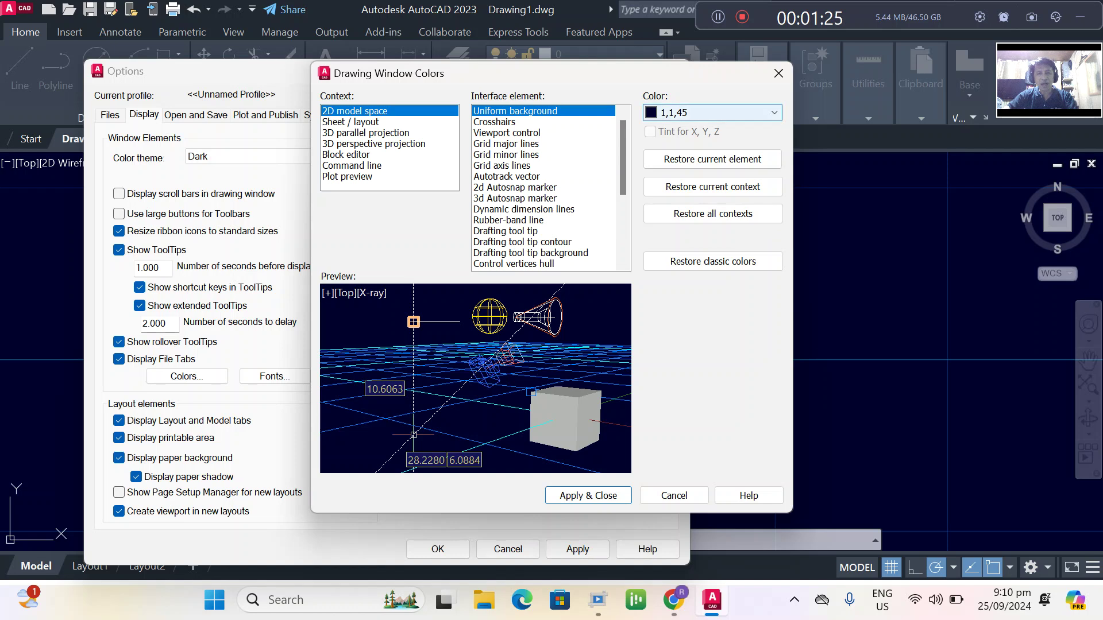
pyautogui.click(713, 113)
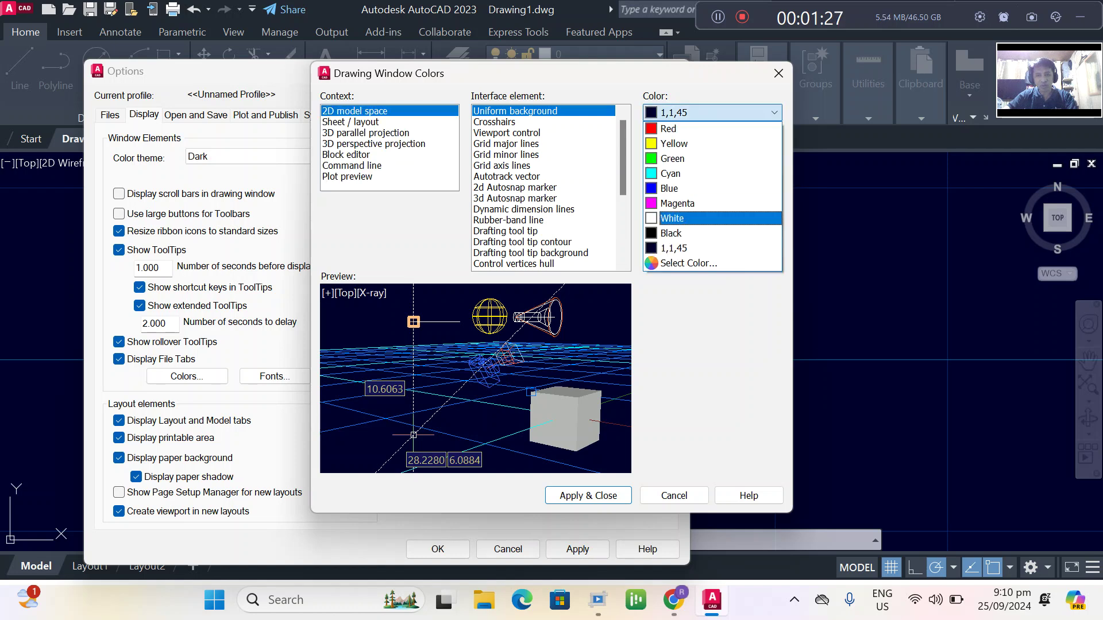
pyautogui.click(688, 263)
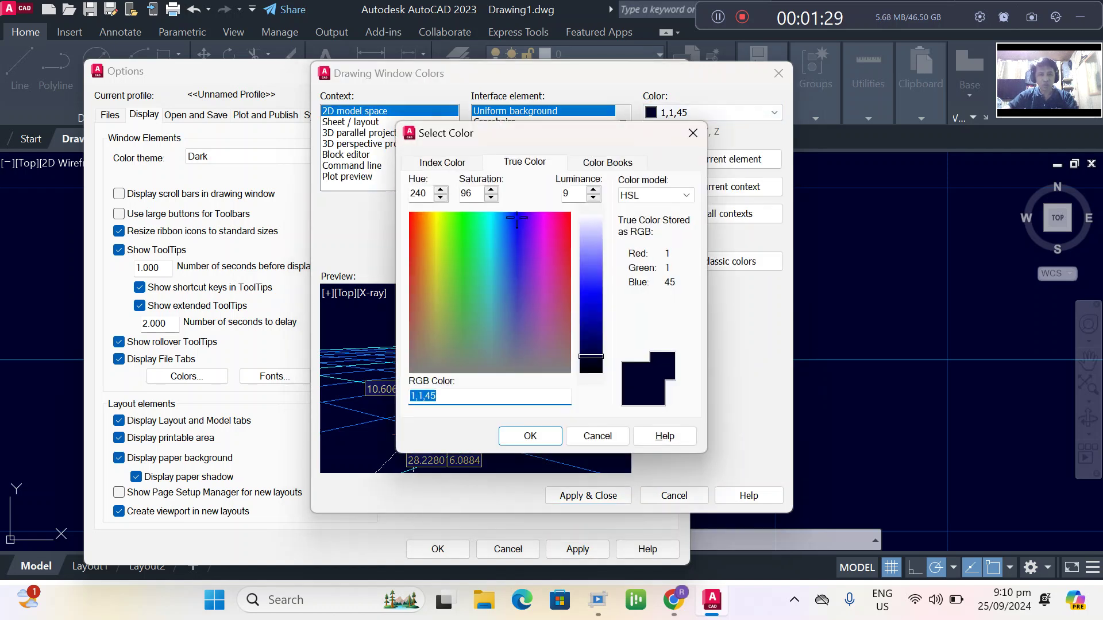
pyautogui.click(413, 217)
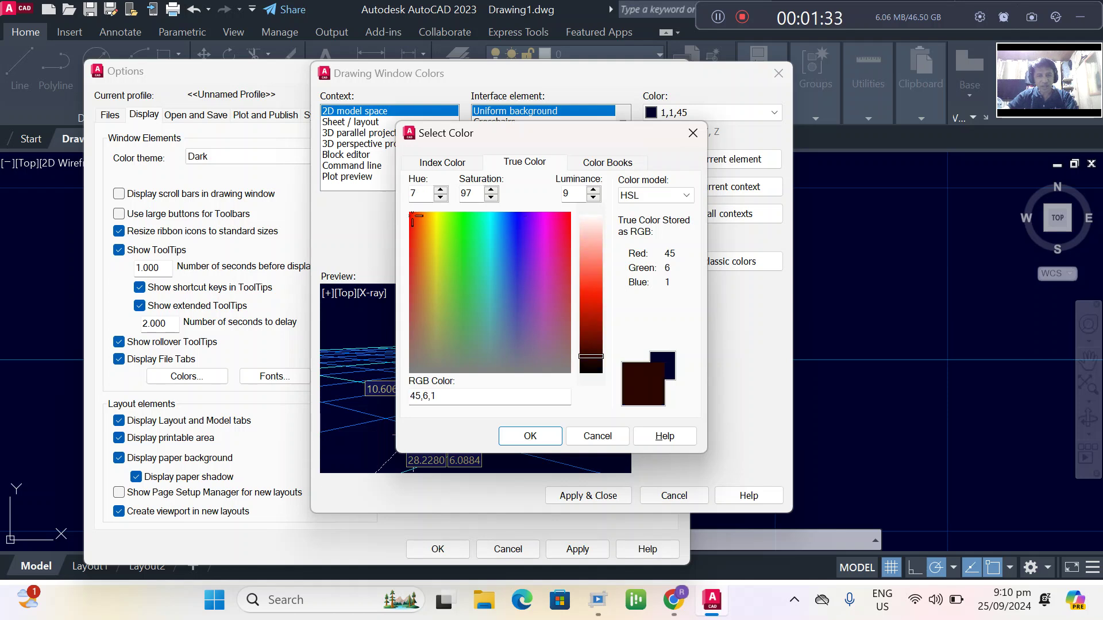
pyautogui.moveTo(591, 356); pyautogui.dragTo(591, 359)
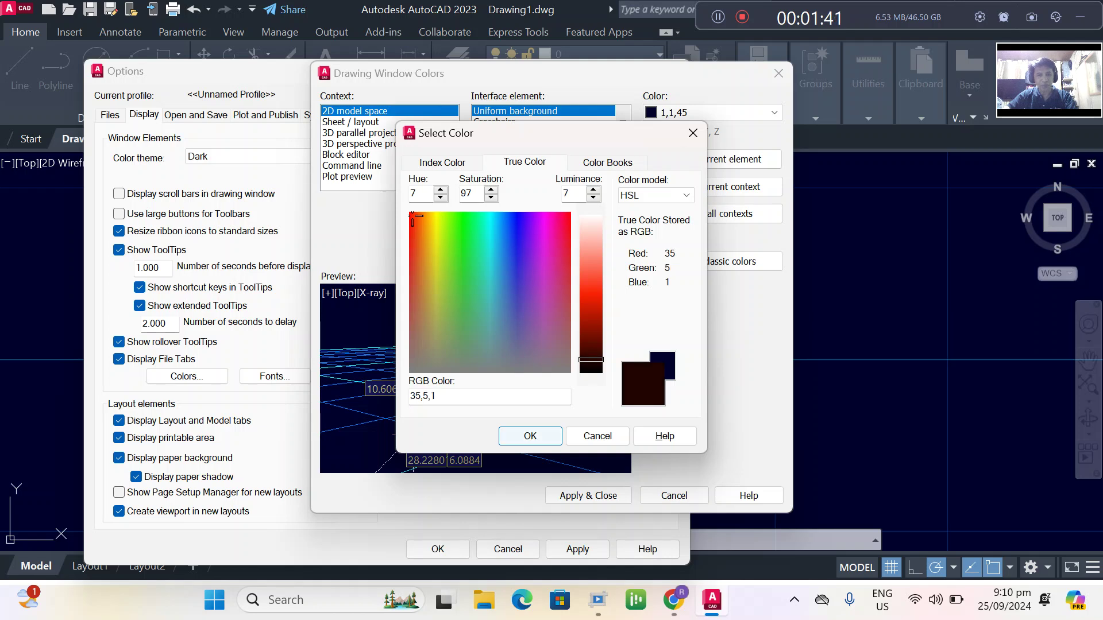
pyautogui.click(530, 436)
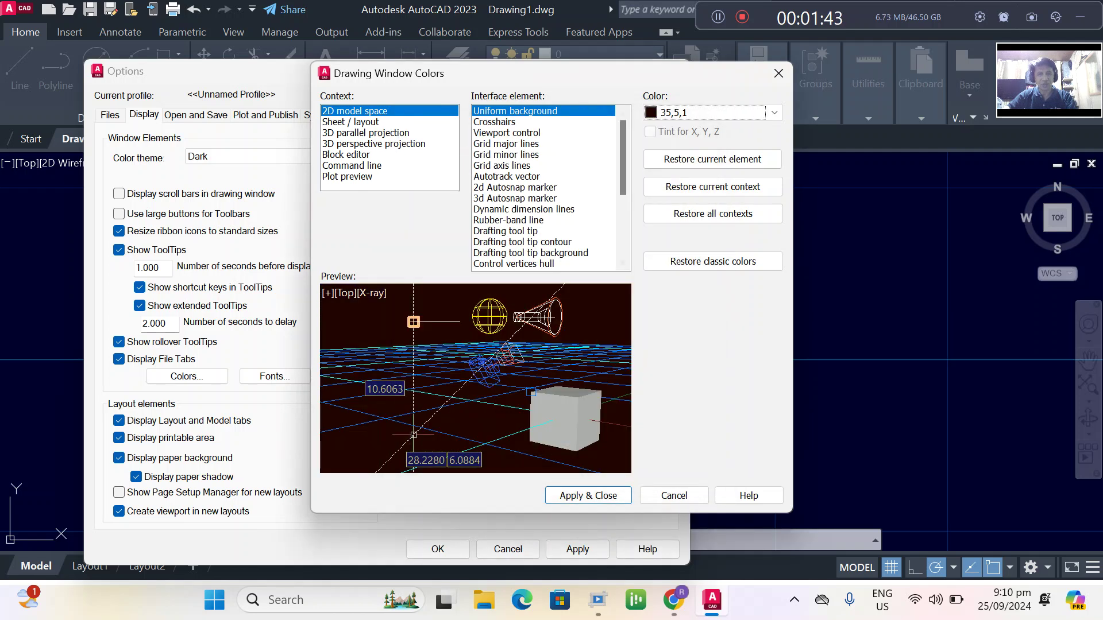
# Set the crosshairs color in 2D model space to White
pyautogui.click(495, 122)
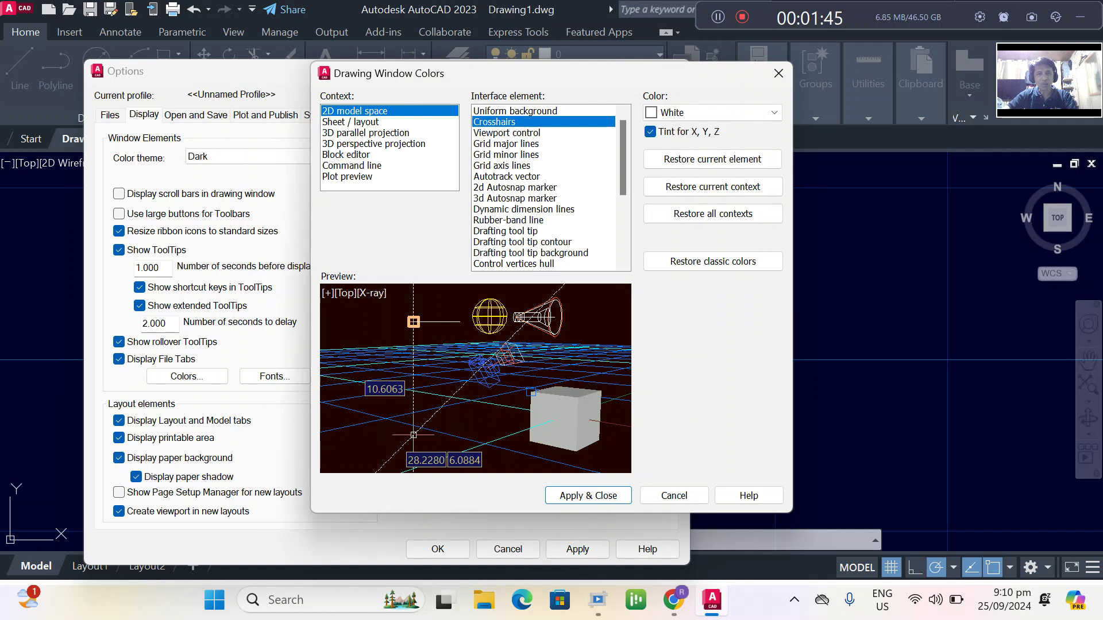
pyautogui.click(741, 113)
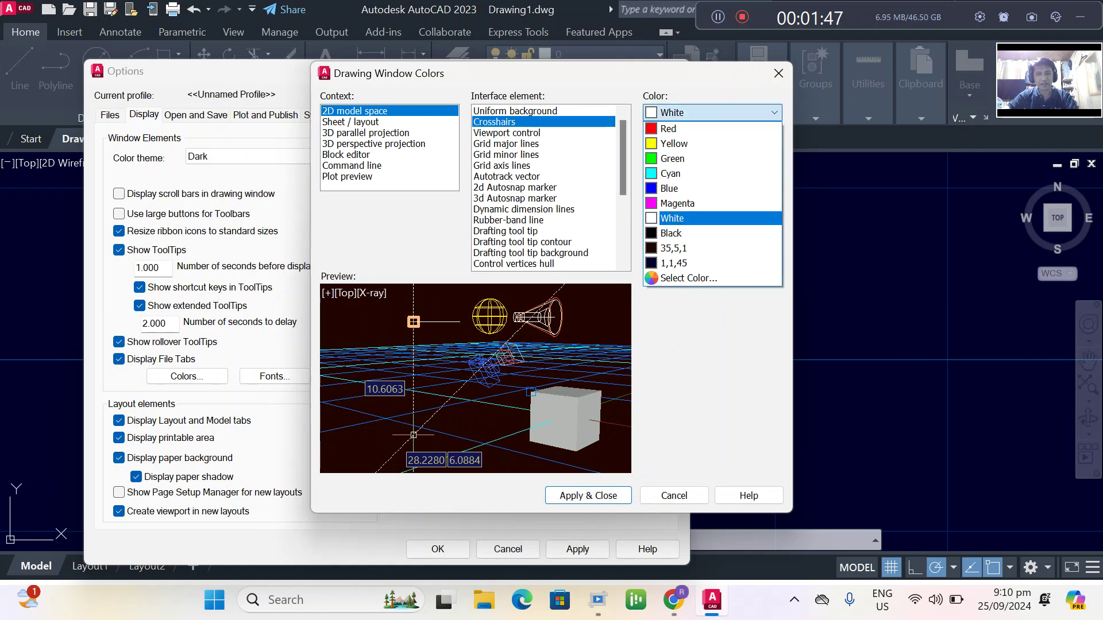
pyautogui.click(713, 218)
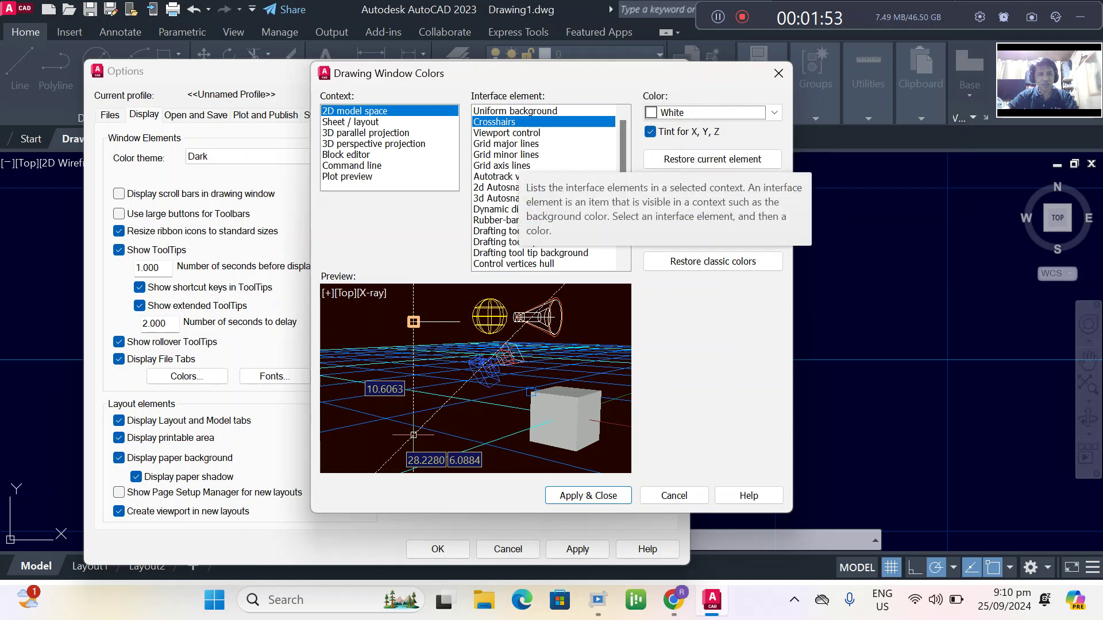
# Set the grid major lines in 2D model space to index Color 12
pyautogui.click(506, 144)
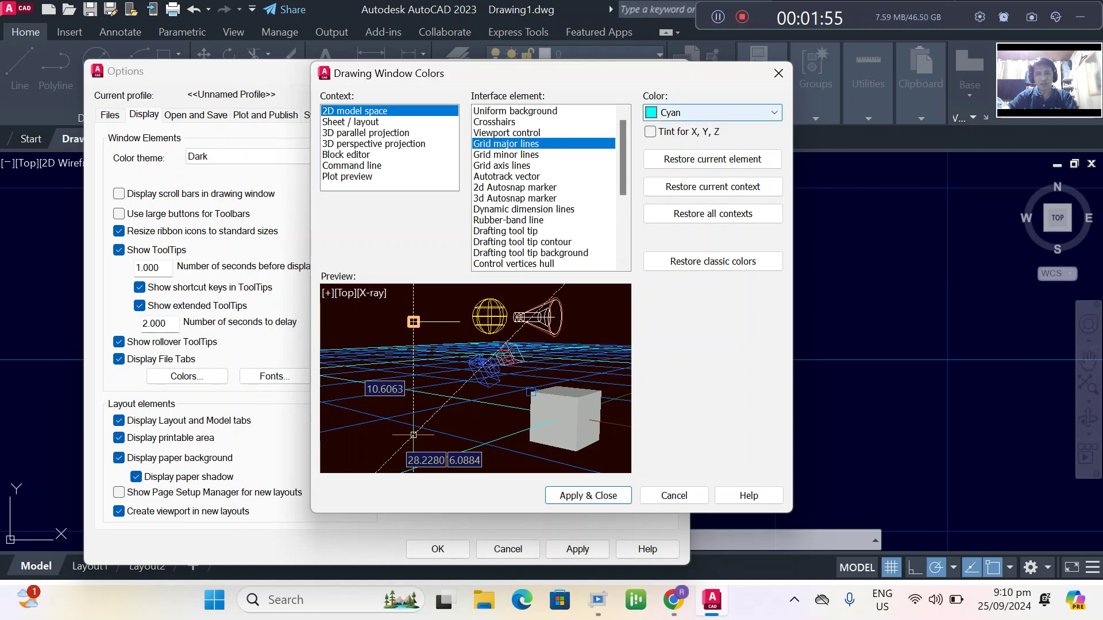
pyautogui.click(712, 113)
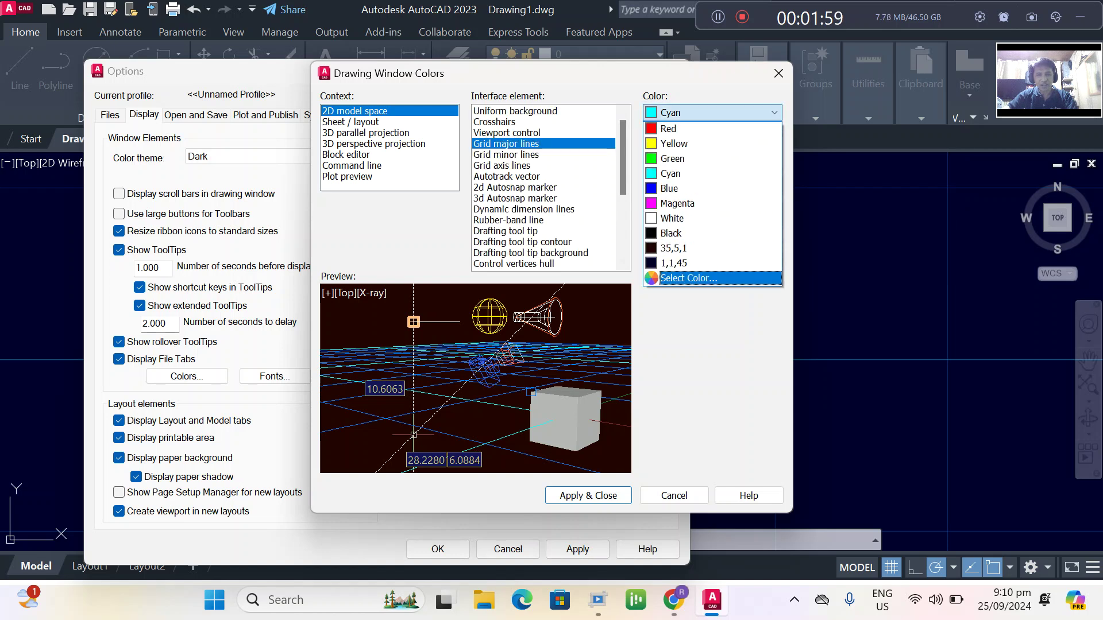
pyautogui.click(689, 278)
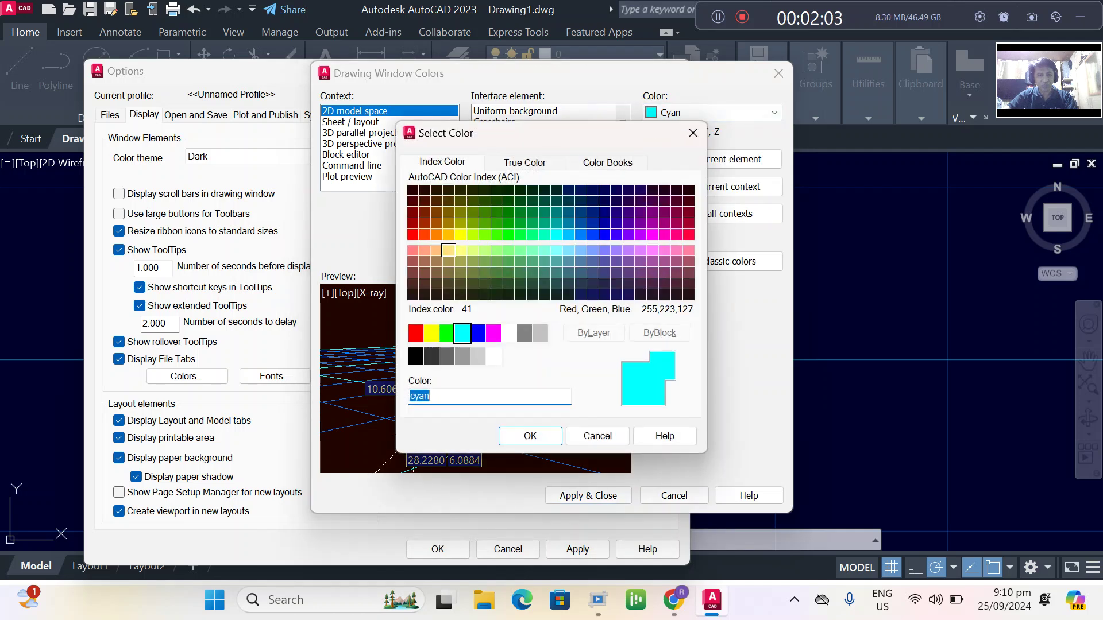
pyautogui.click(412, 223)
pyautogui.click(529, 437)
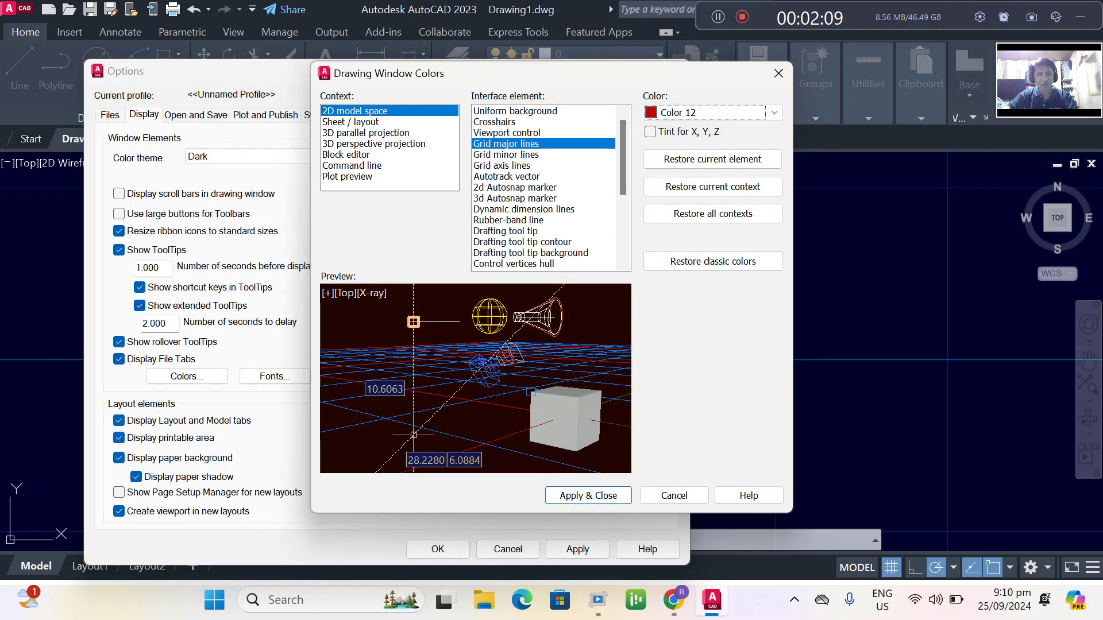
# Set the grid minor lines in 2D model space to Red and apply the drawing window colors
pyautogui.click(505, 155)
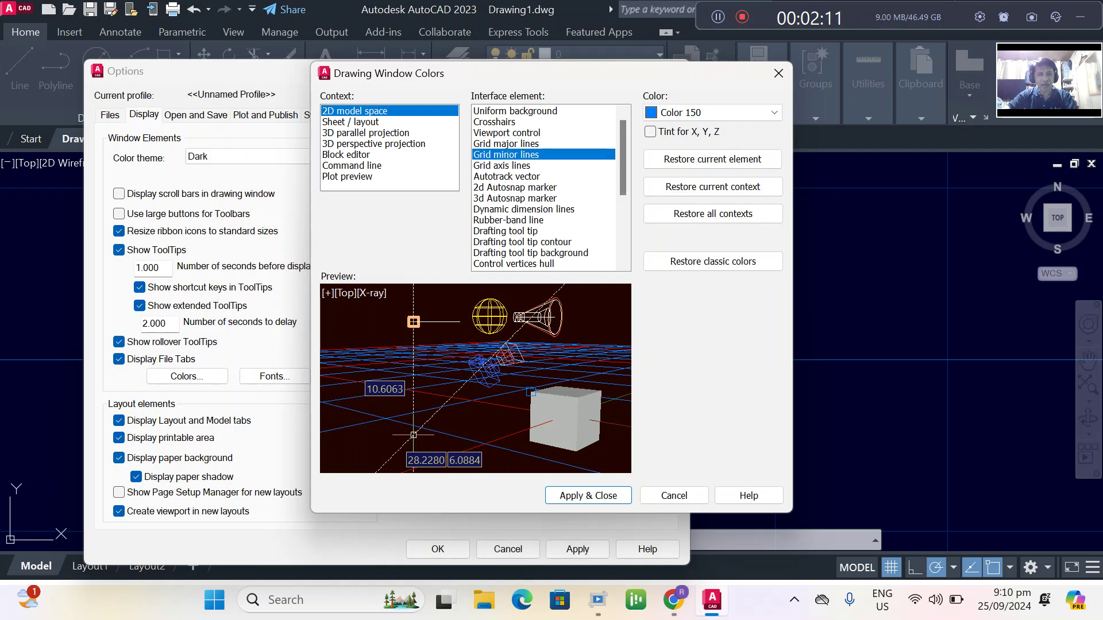
pyautogui.click(713, 113)
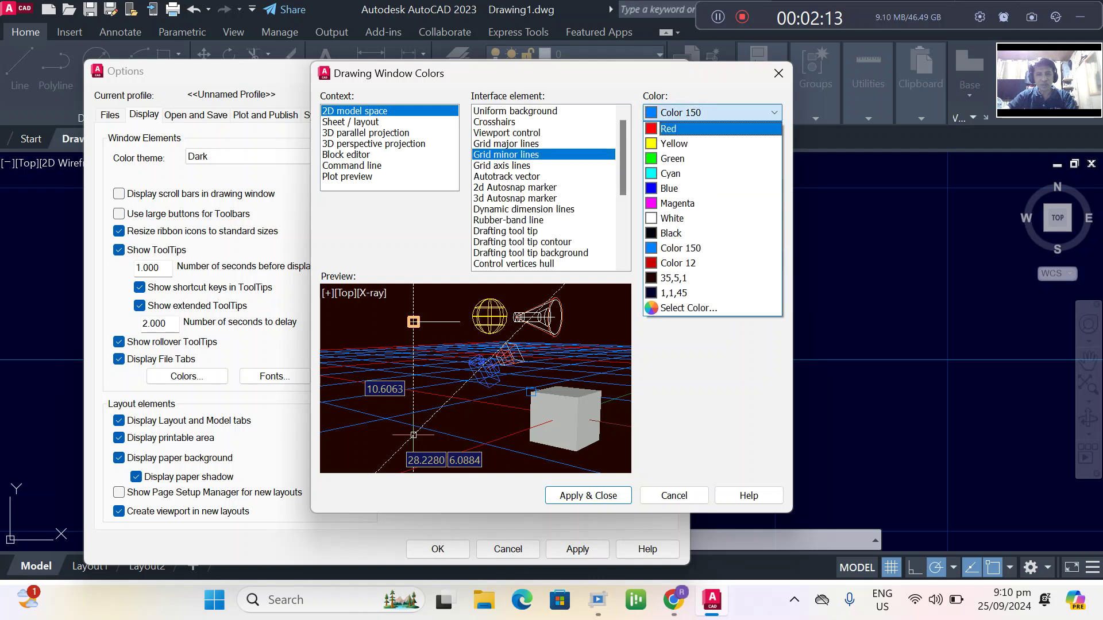
pyautogui.press('Return')
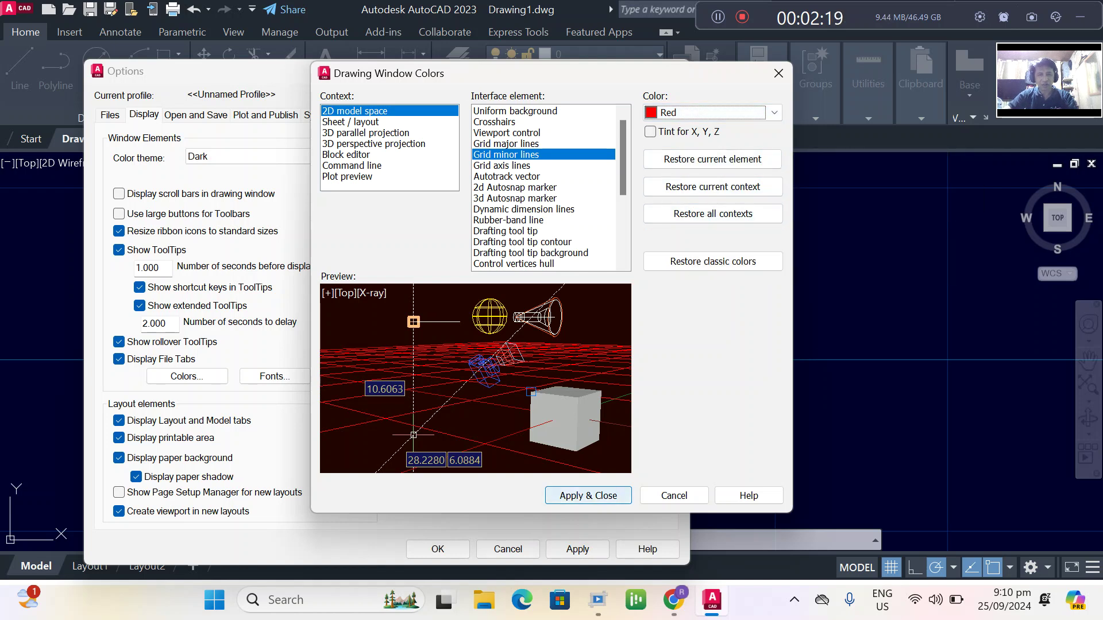
pyautogui.press('Return')
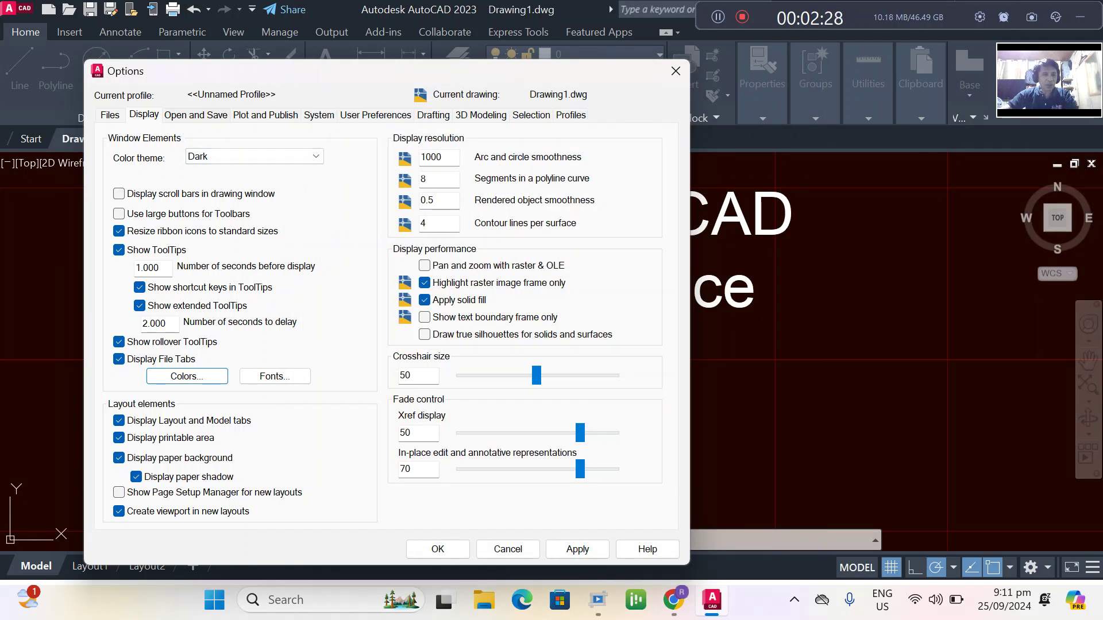
# Turn on automatic save with 5 minutes between saves
pyautogui.hotkey('ctrl', 'Tab')
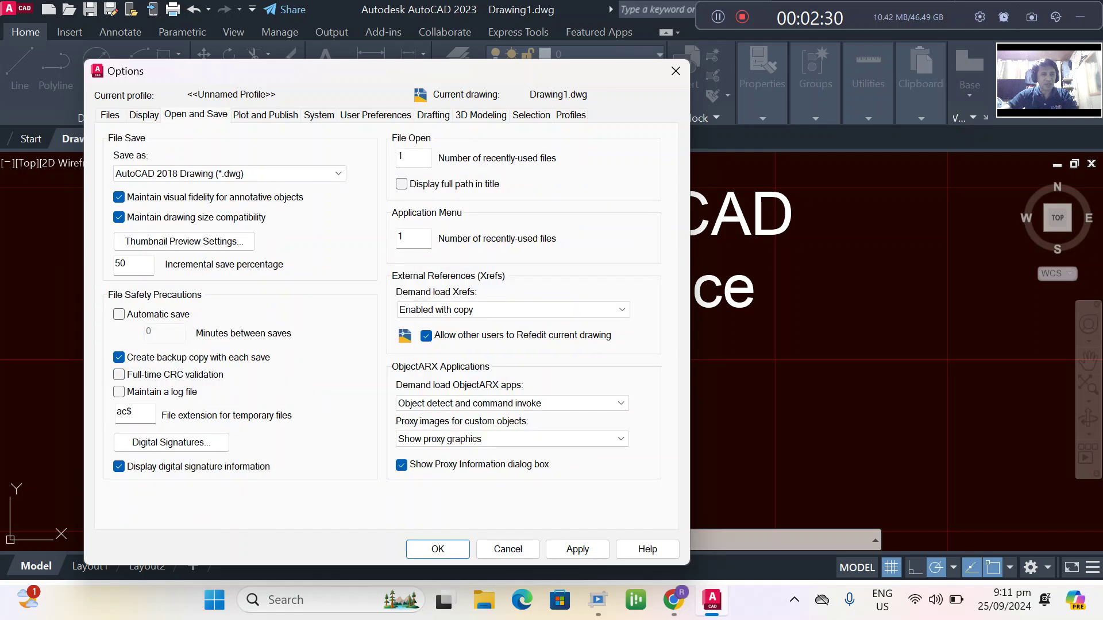
pyautogui.press('Tab')
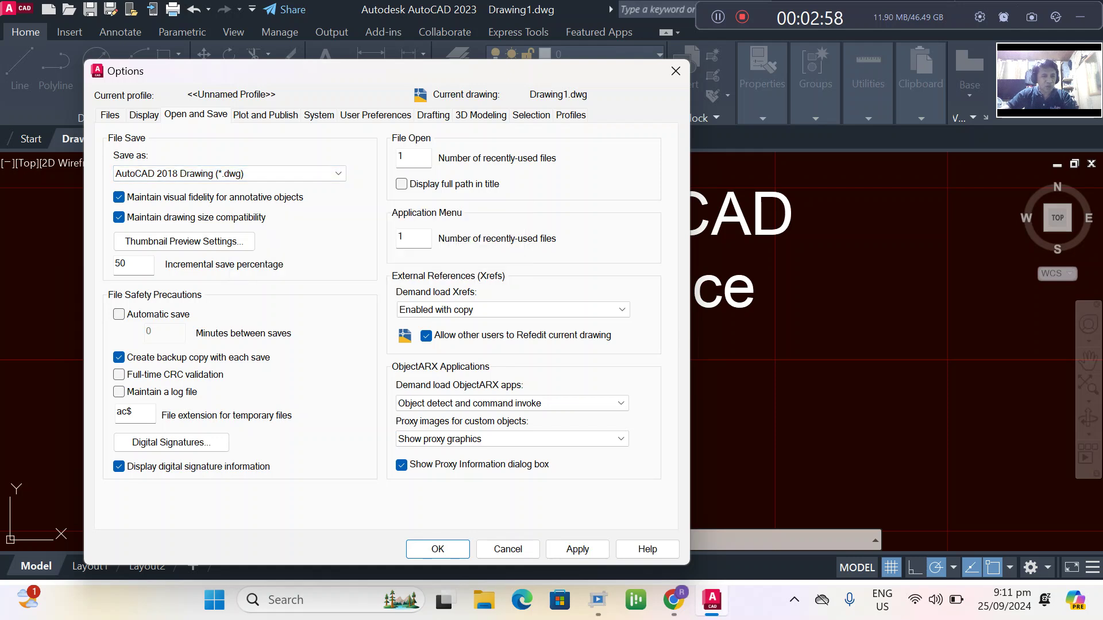
pyautogui.click(119, 314)
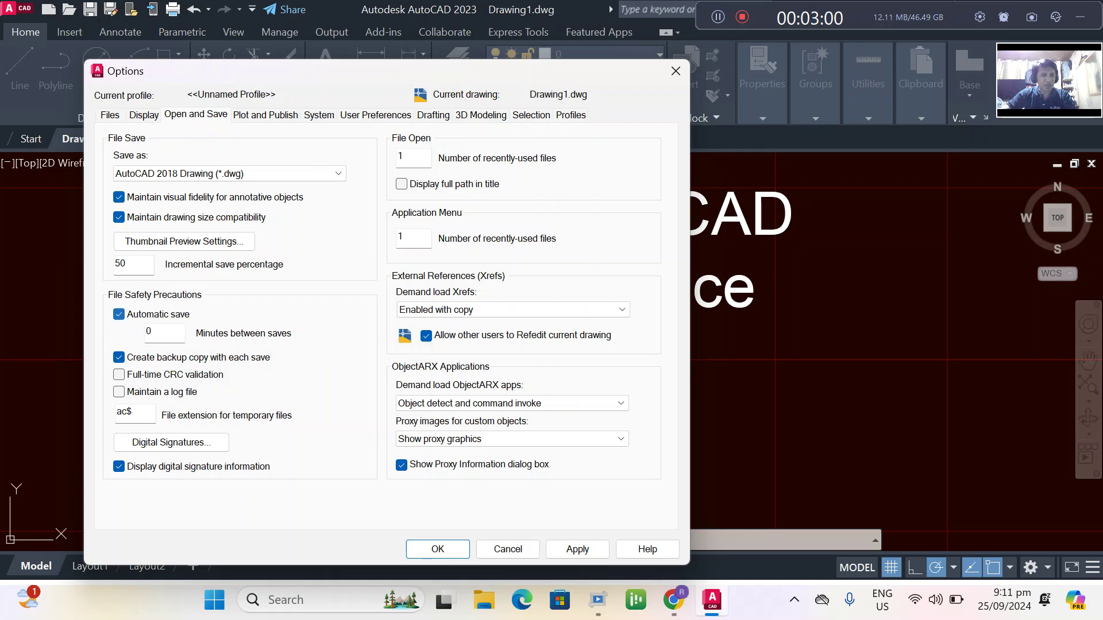
pyautogui.press('Tab')
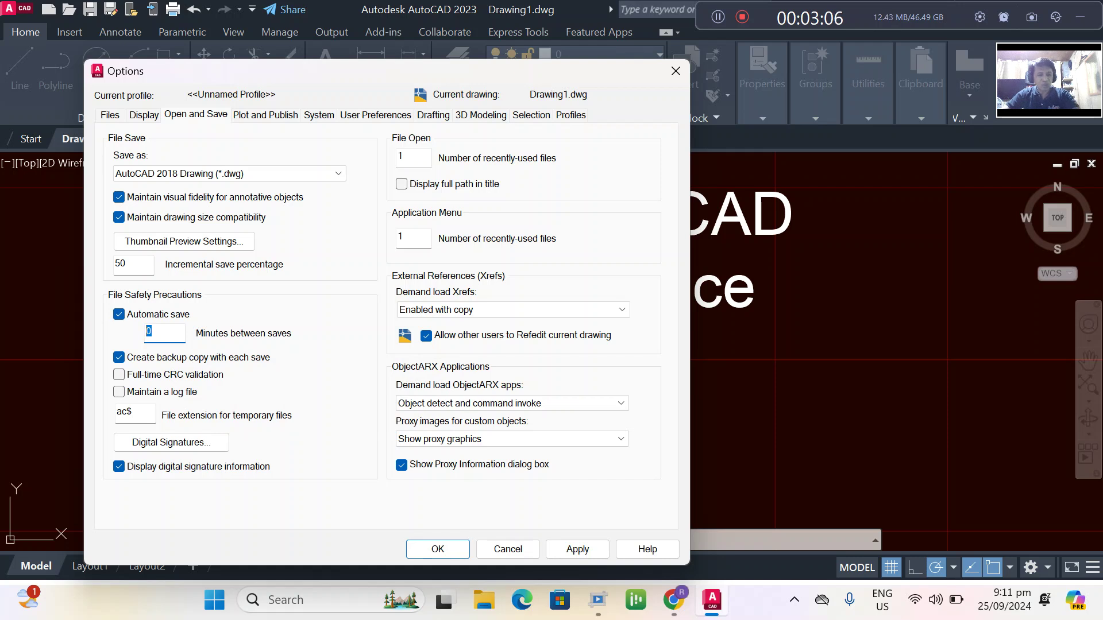
pyautogui.write('5')
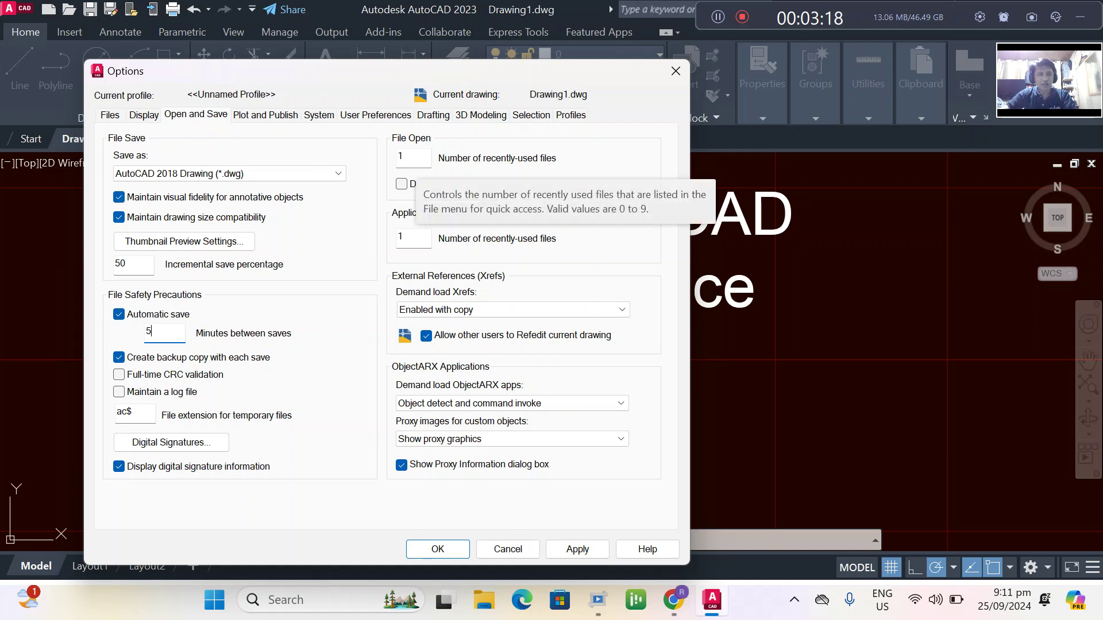
# Set the number of recently-used files to 5 for both File Open and the Application Menu, and apply the changes
pyautogui.doubleClick(414, 157)
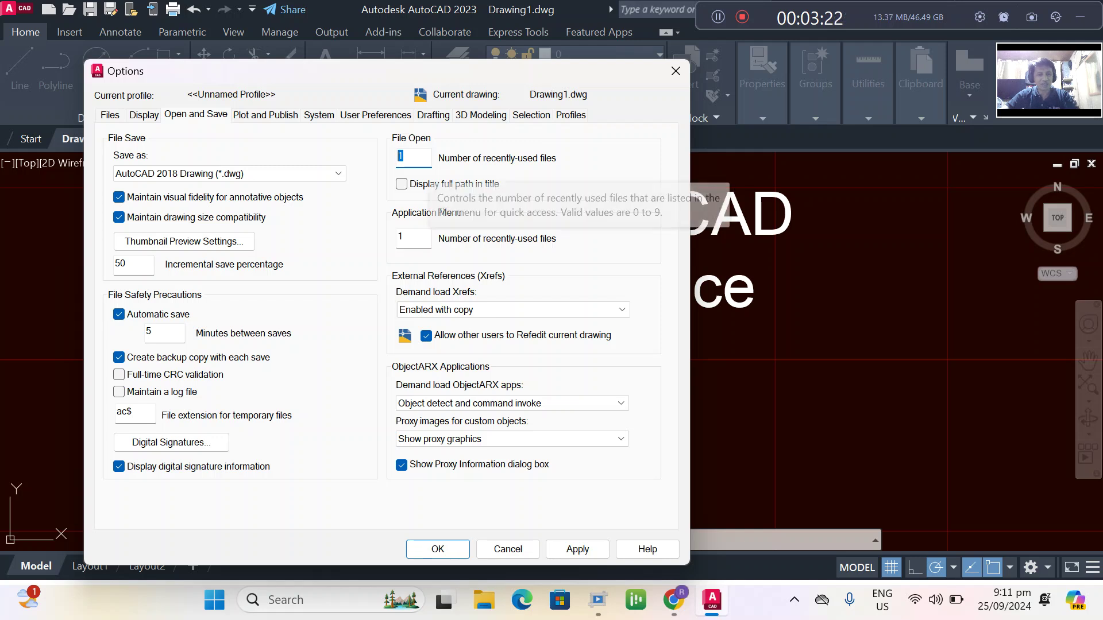
pyautogui.write('5')
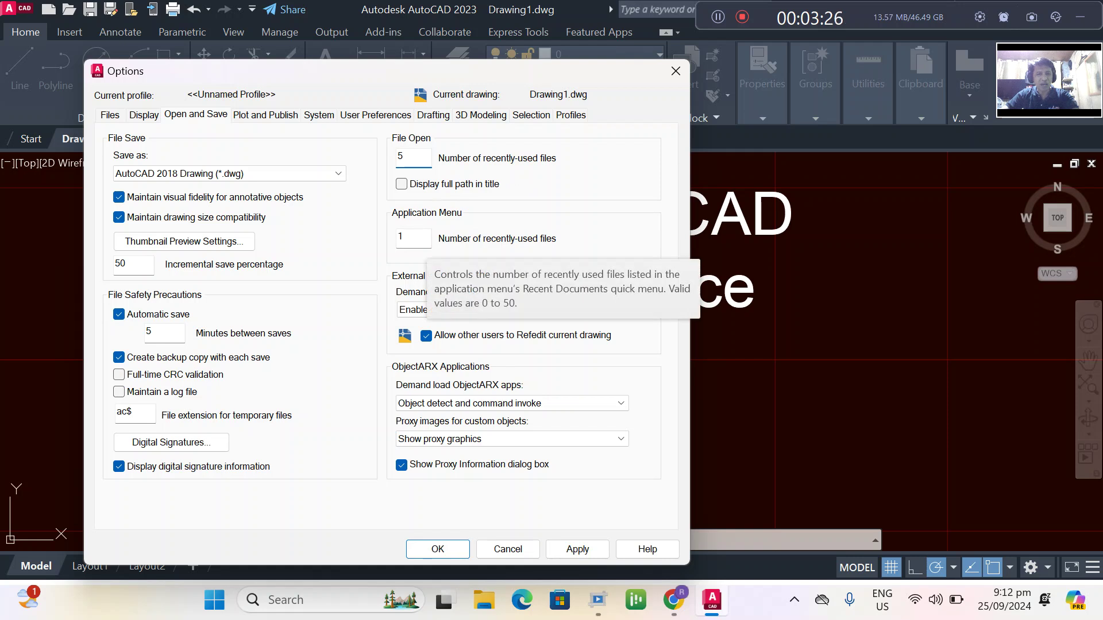
pyautogui.moveTo(424, 239); pyautogui.dragTo(396, 238)
pyautogui.write('5')
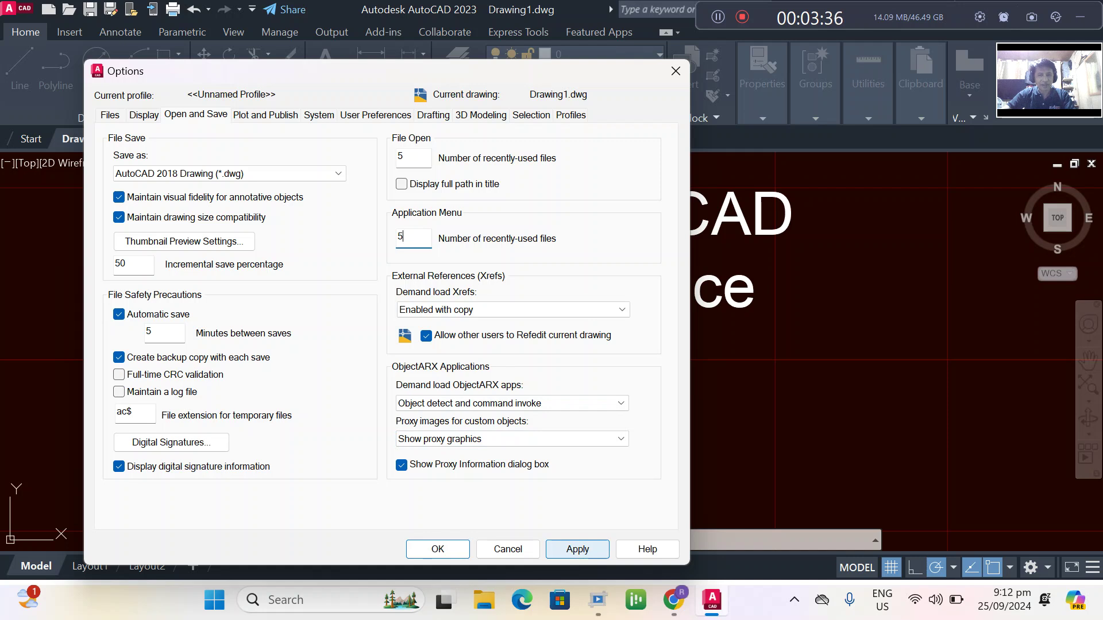
pyautogui.click(577, 549)
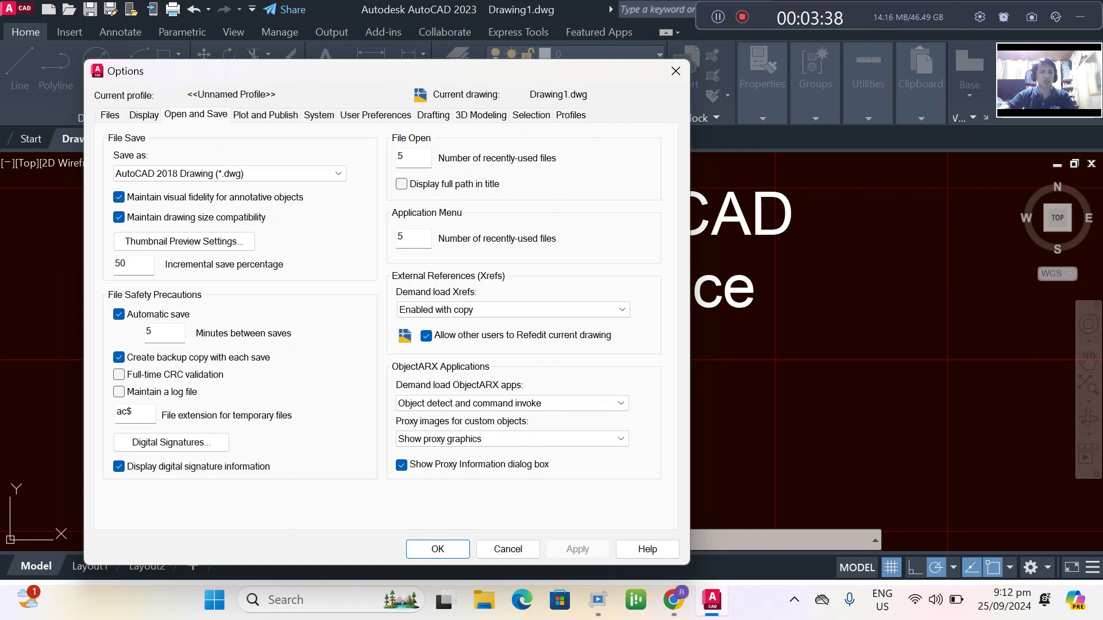
# Enlarge the AutoSnap marker size and the aperture size moderately in the drafting options
pyautogui.click(433, 115)
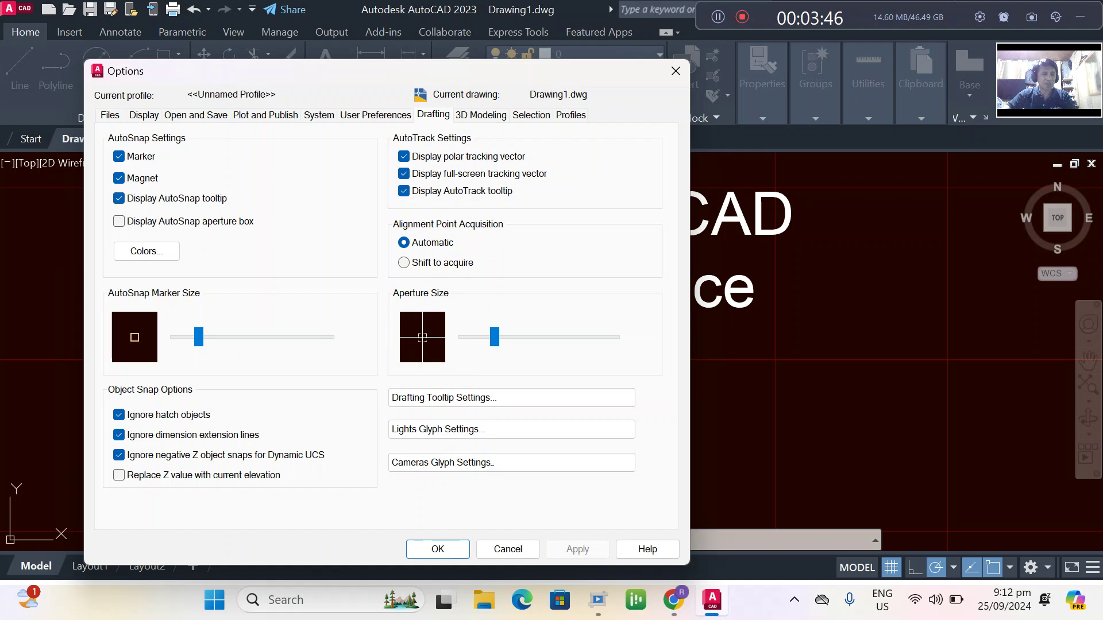
pyautogui.moveTo(198, 338); pyautogui.dragTo(223, 337)
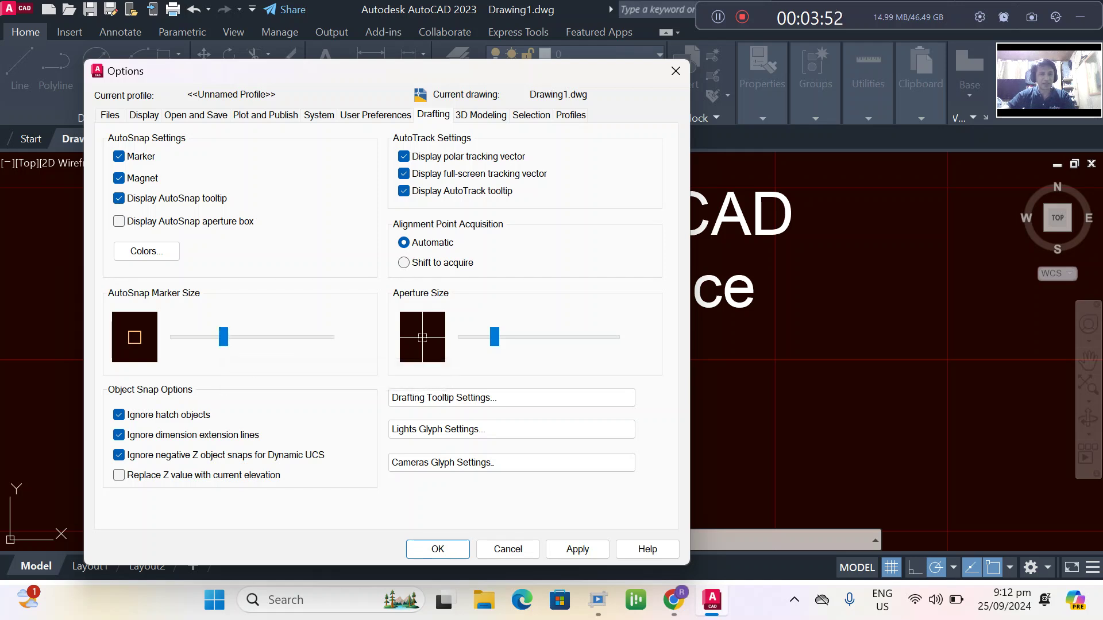
pyautogui.moveTo(494, 337); pyautogui.dragTo(511, 337)
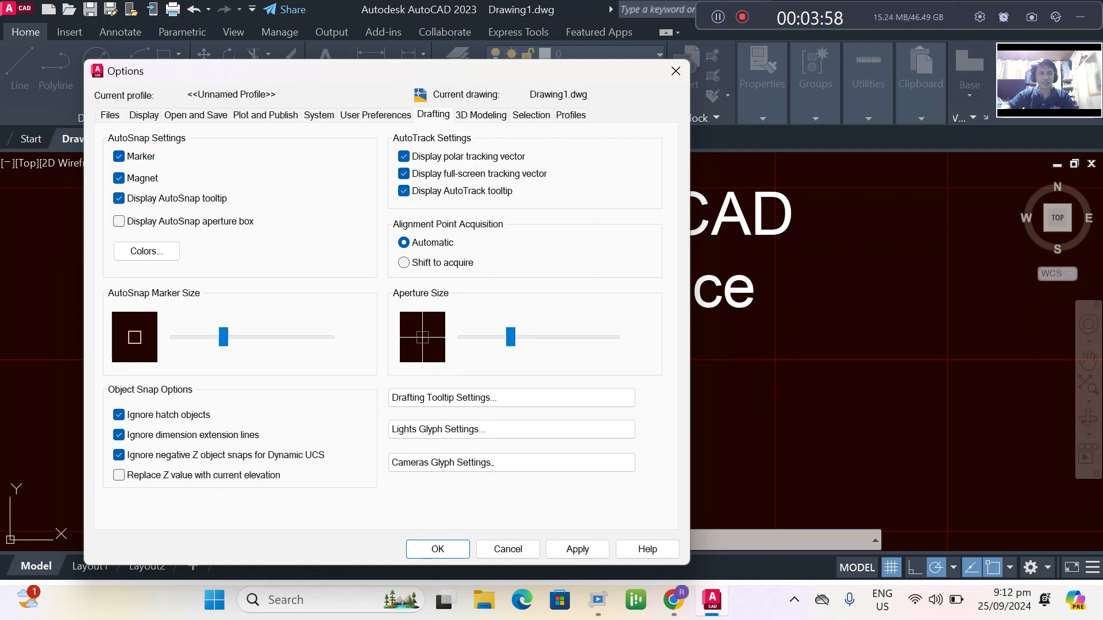
# Enlarge the pickbox size and the grip size moderately in the selection options, apply the changes and close Options
pyautogui.click(531, 115)
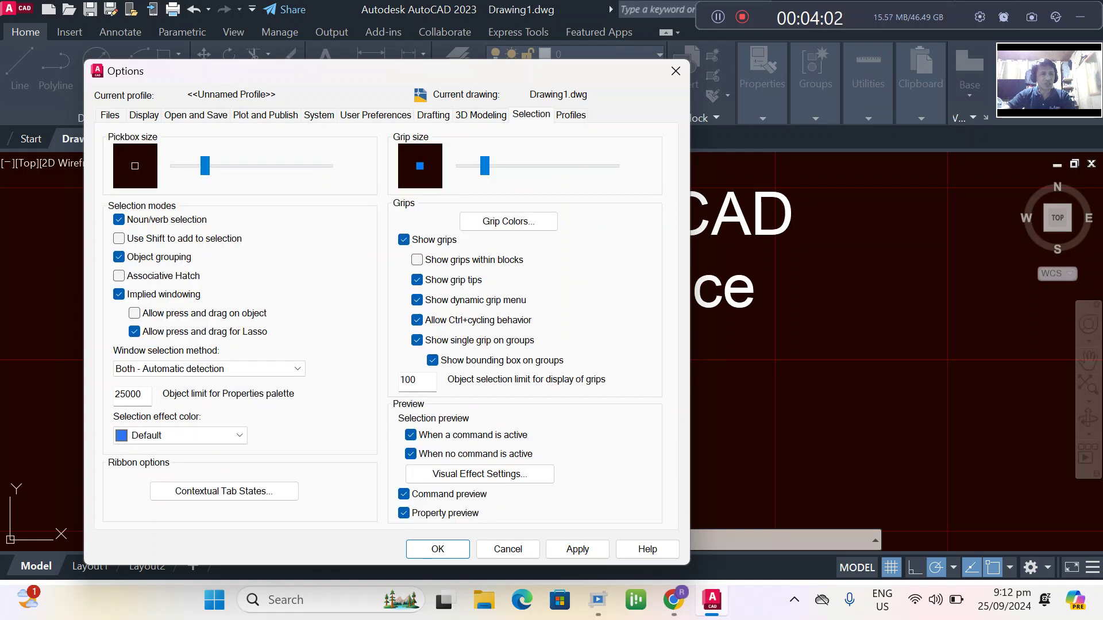
pyautogui.moveTo(205, 166); pyautogui.dragTo(220, 166)
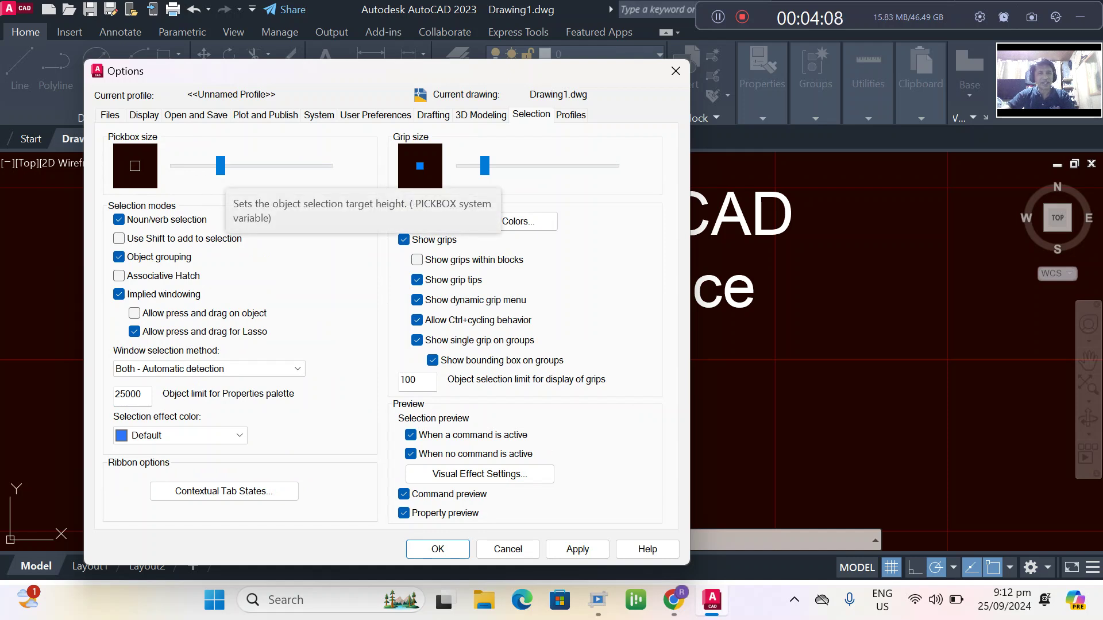
pyautogui.moveTo(484, 166); pyautogui.dragTo(509, 166)
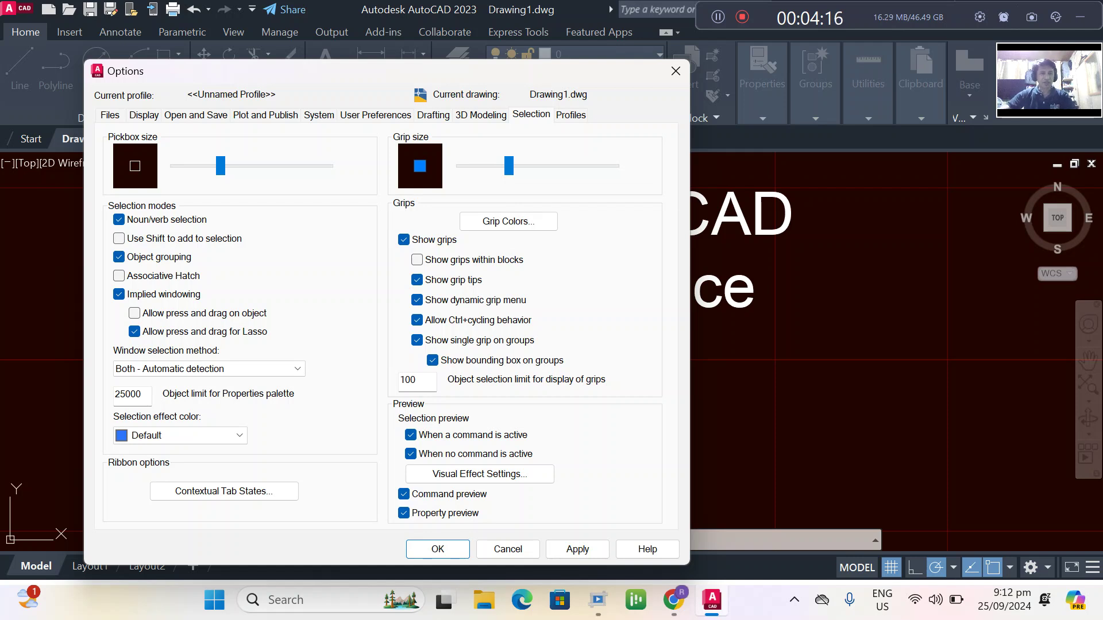
pyautogui.click(578, 549)
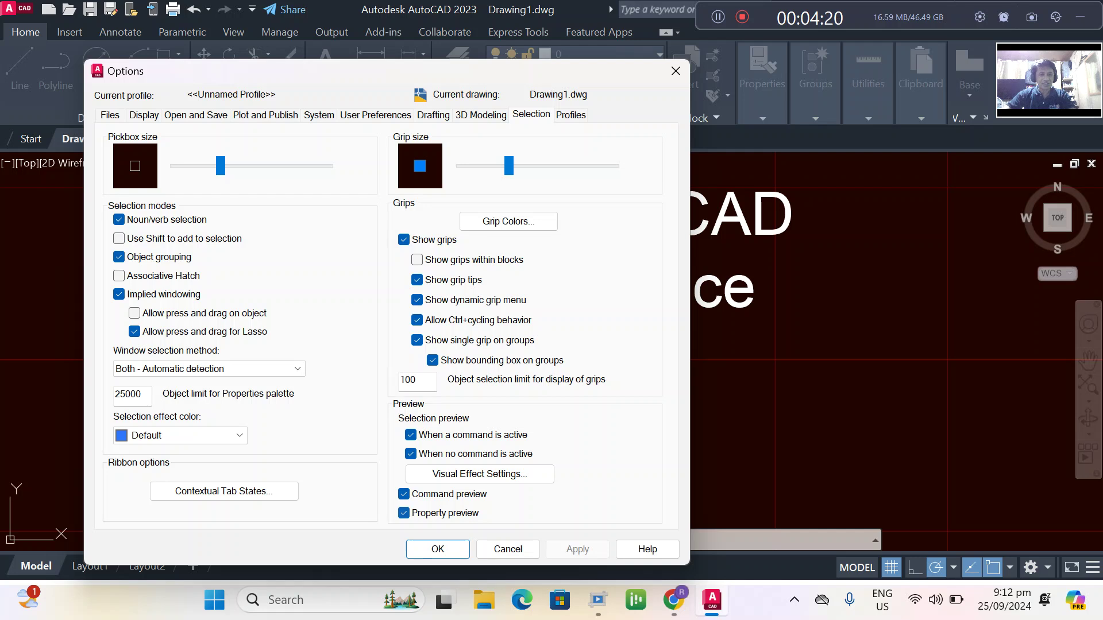
pyautogui.click(437, 549)
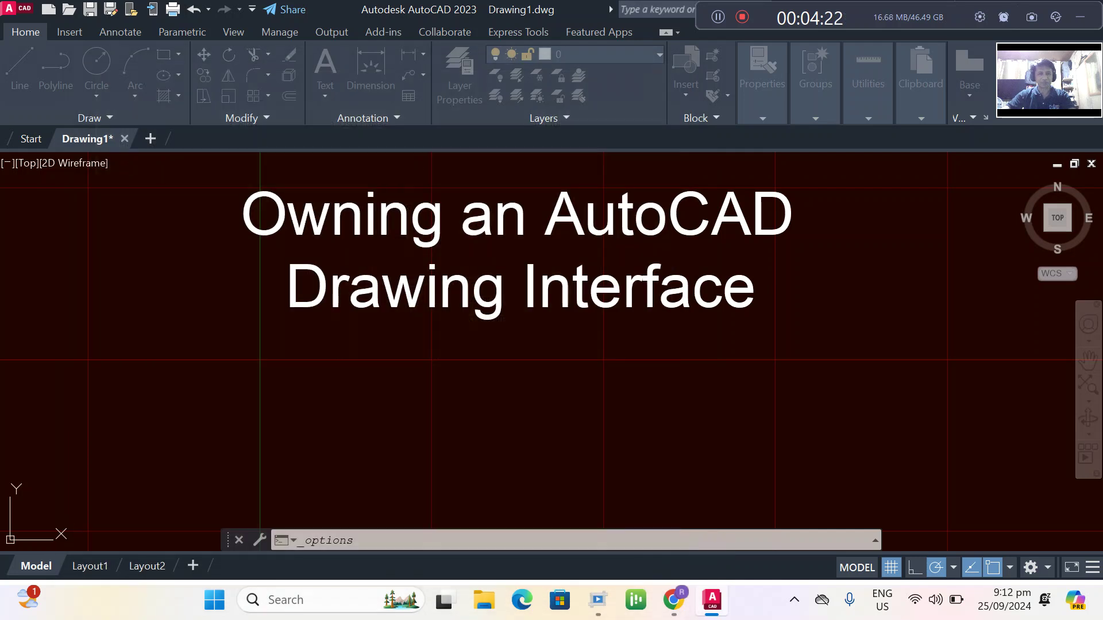
# Examine the drawing window's background, grid and enlarged cursor pickbox around the title text at different zoom levels
pyautogui.scroll(-2, 524, 358)
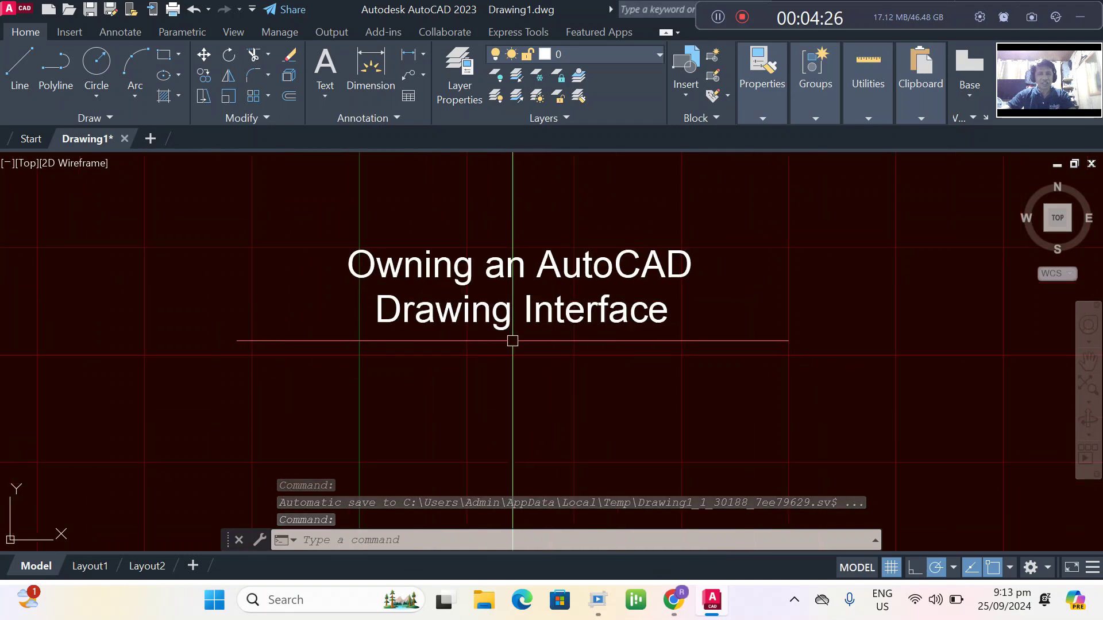
pyautogui.scroll(2, 510, 340)
pyautogui.moveTo(520, 326); pyautogui.dragTo(541, 301, button='middle')
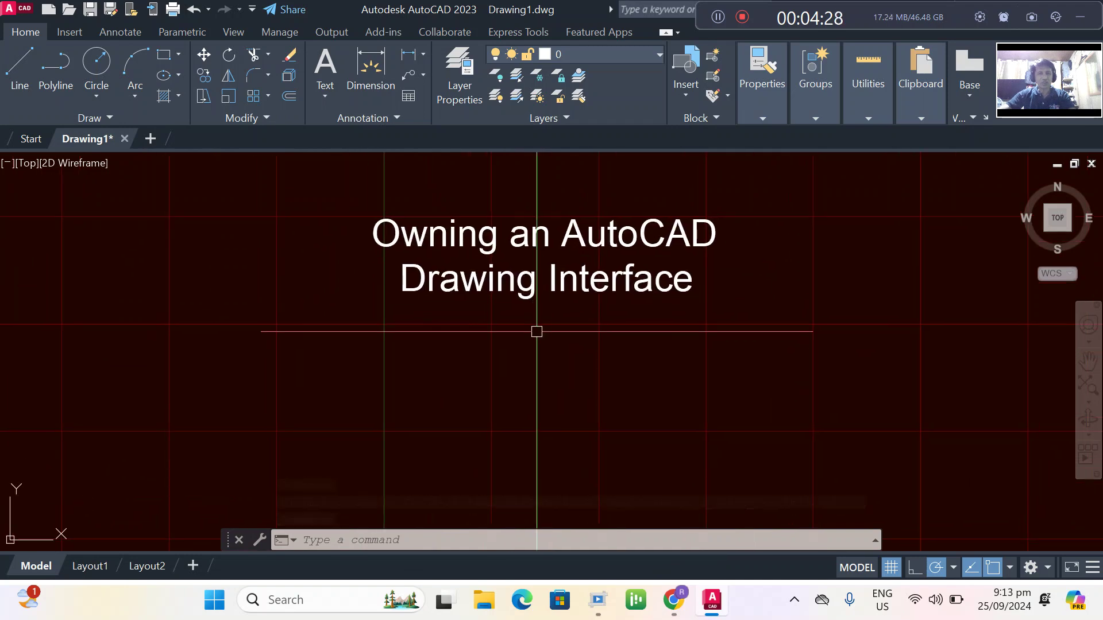
pyautogui.scroll(-2, 537, 331)
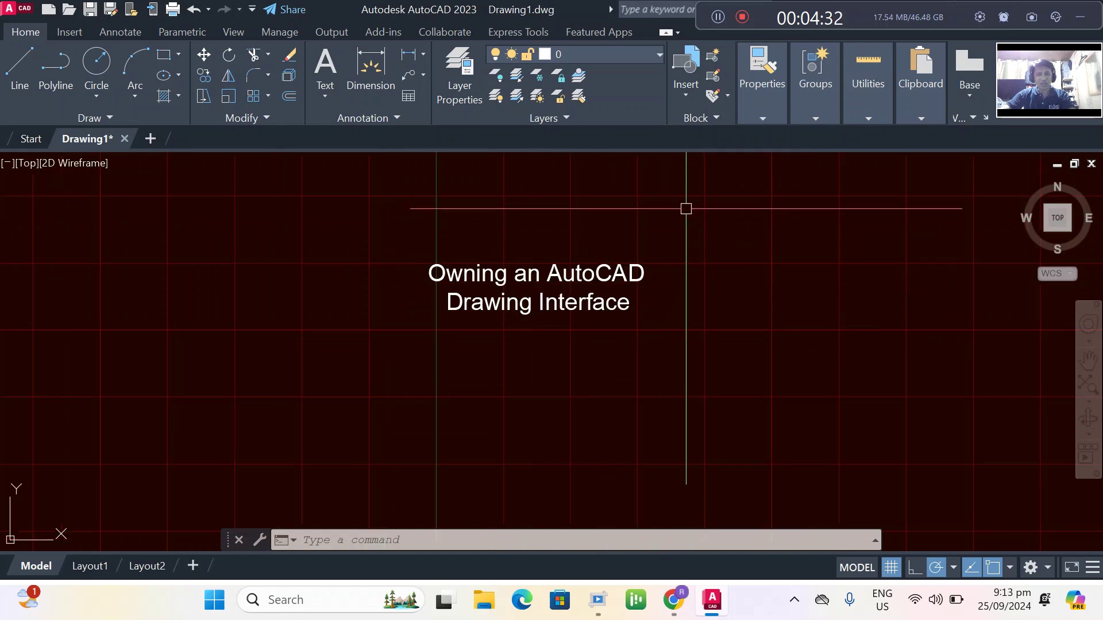
pyautogui.scroll(2, 684, 204)
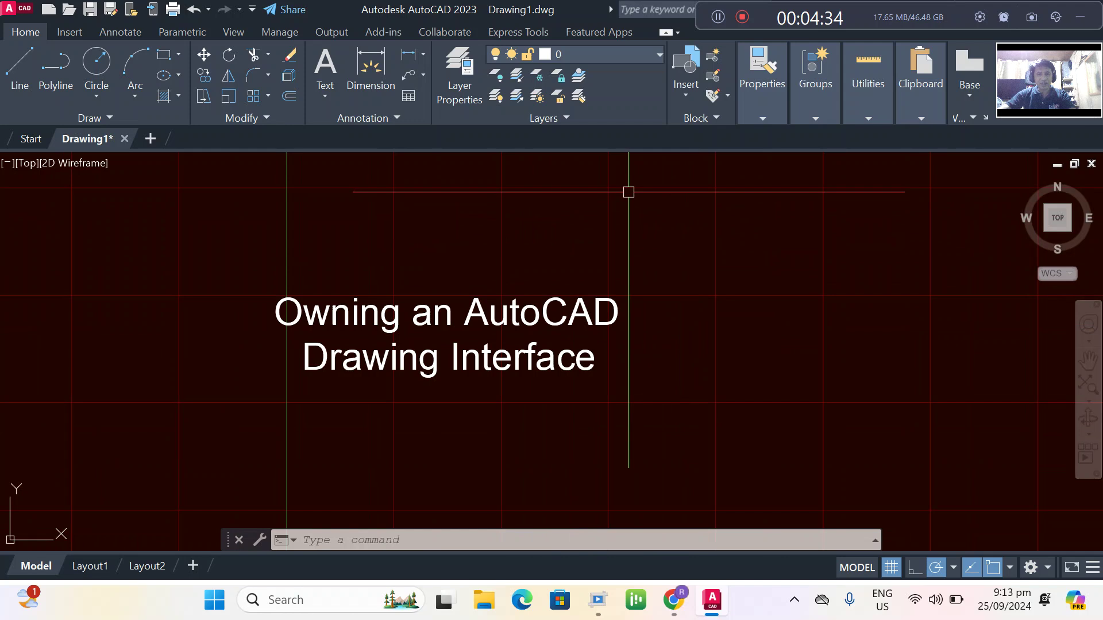
pyautogui.scroll(2, 632, 192)
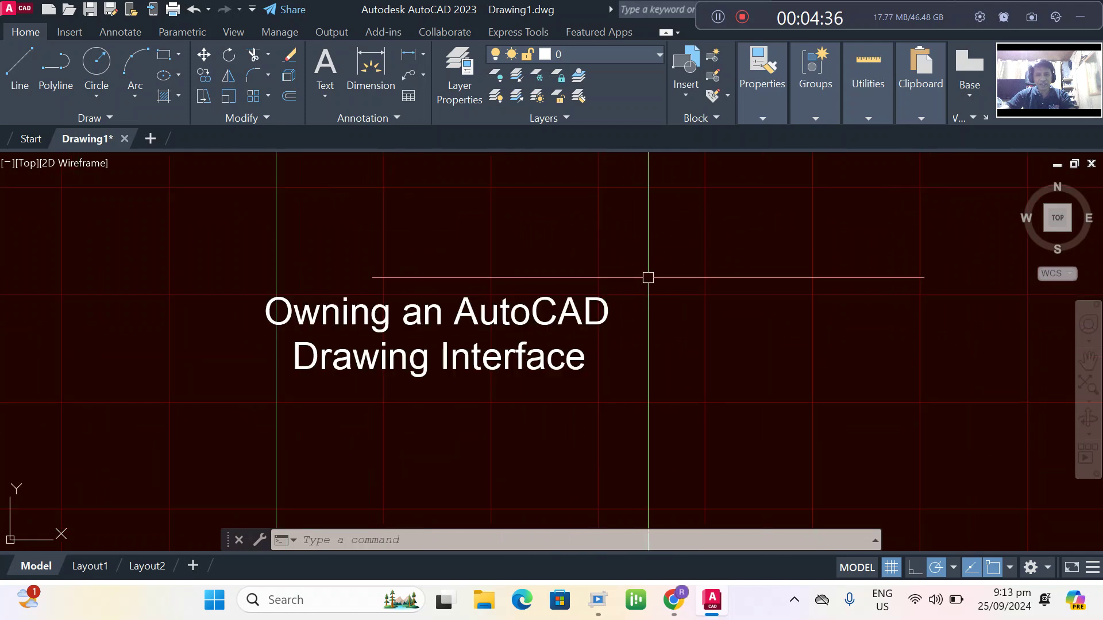
pyautogui.scroll(3, 655, 327)
pyautogui.scroll(-5, 655, 310)
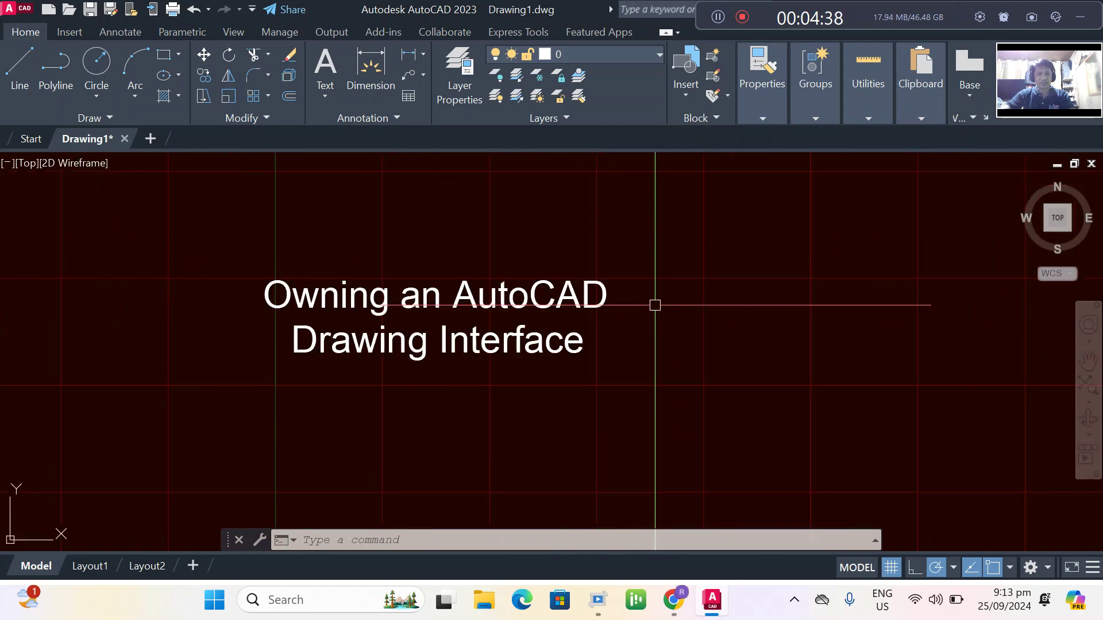
pyautogui.scroll(-2, 653, 317)
pyautogui.moveTo(653, 318); pyautogui.dragTo(648, 268, button='middle')
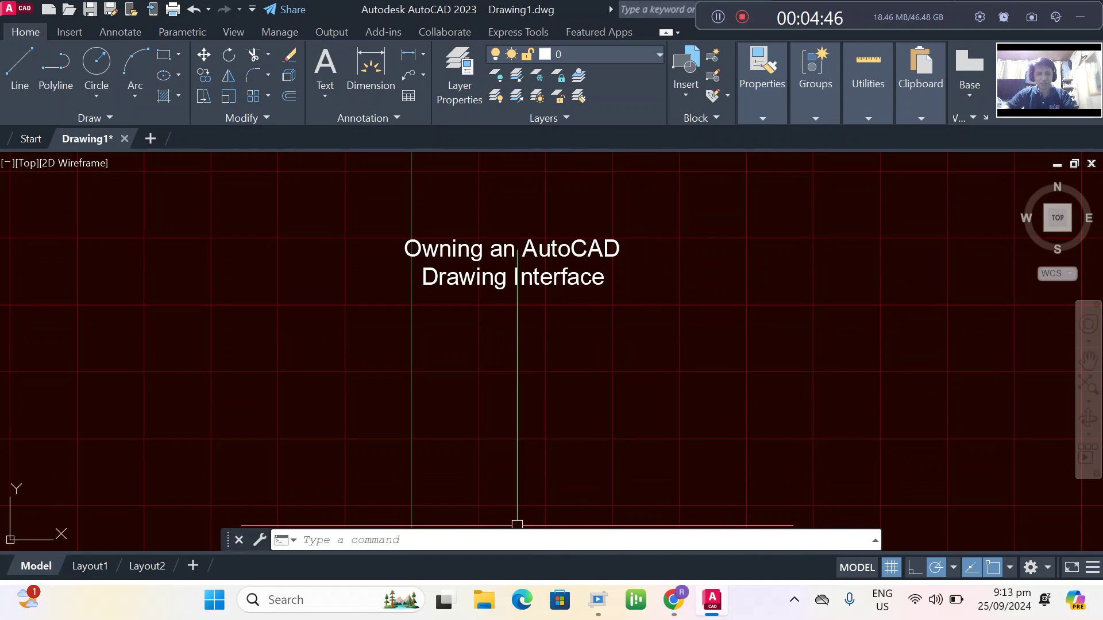
# Hide the ribbon with the RIBBONCLOSE command
pyautogui.write('ribbo')
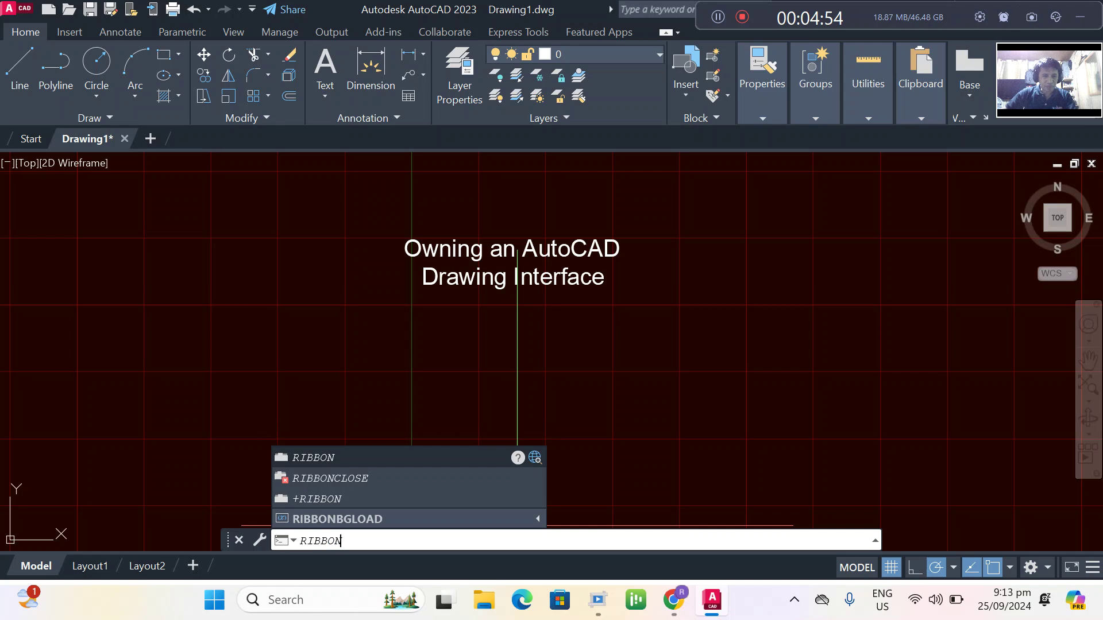
pyautogui.write('n')
pyautogui.press('Up')
pyautogui.press('Up')
pyautogui.press('Return')
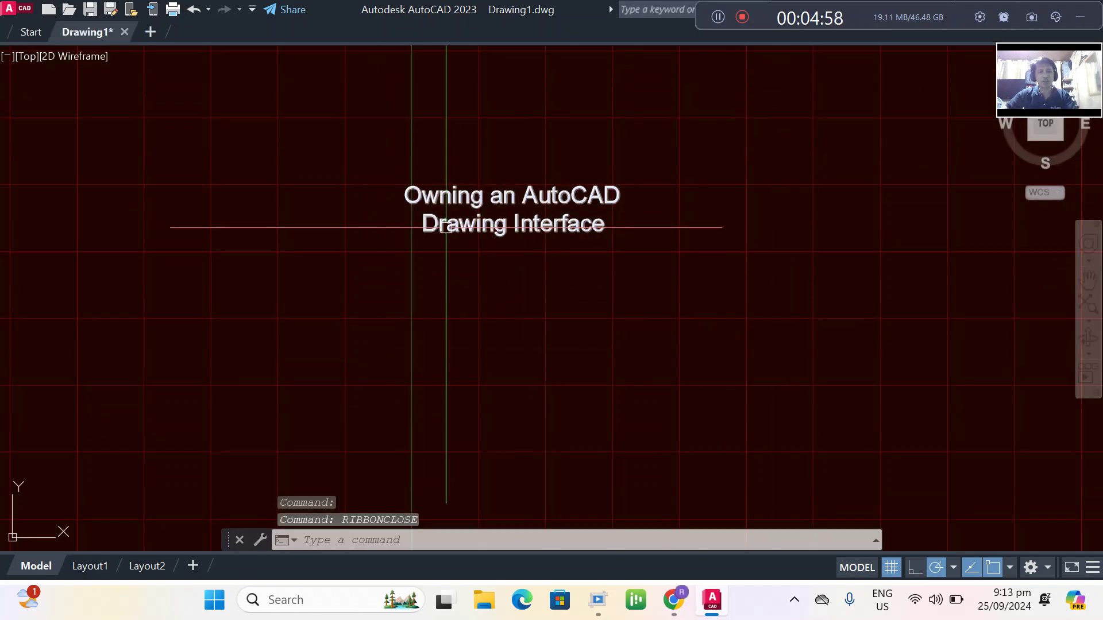
# Bring the ribbon back with the RIBBON command
pyautogui.moveTo(502, 256)
pyautogui.mouseDown(button='middle')
pyautogui.moveTo(519, 256)
pyautogui.moveTo(559, 295)
pyautogui.moveTo(535, 315)
pyautogui.mouseUp(button='middle')
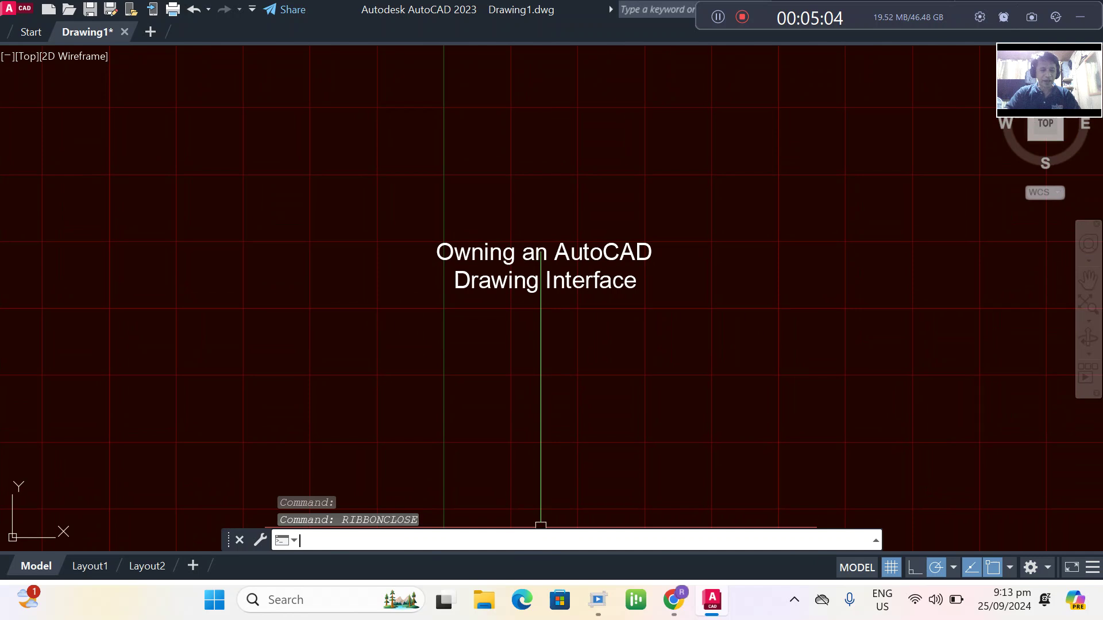
pyautogui.write('ibbon')
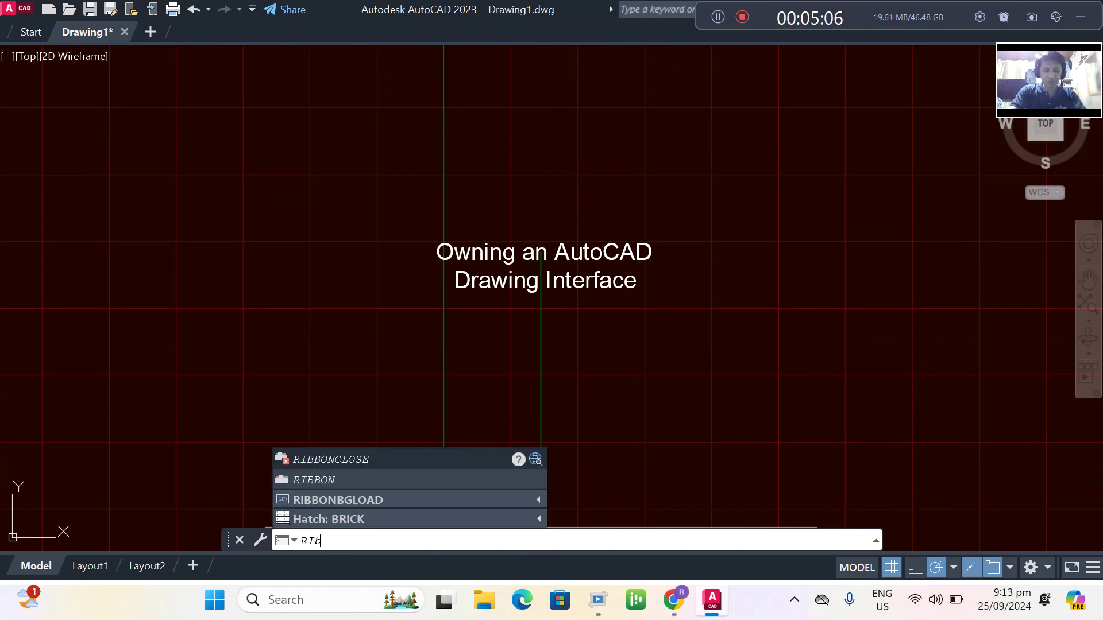
pyautogui.press('Return')
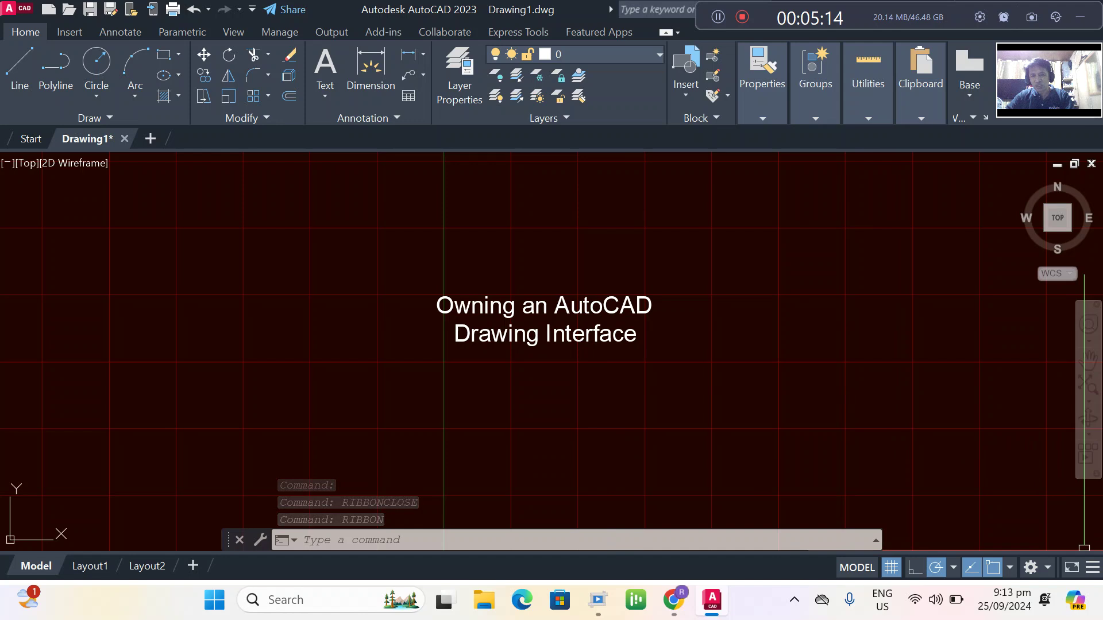
pyautogui.click(1093, 568)
pyautogui.scroll(-2, 1022, 495)
pyautogui.scroll(-2, 1023, 495)
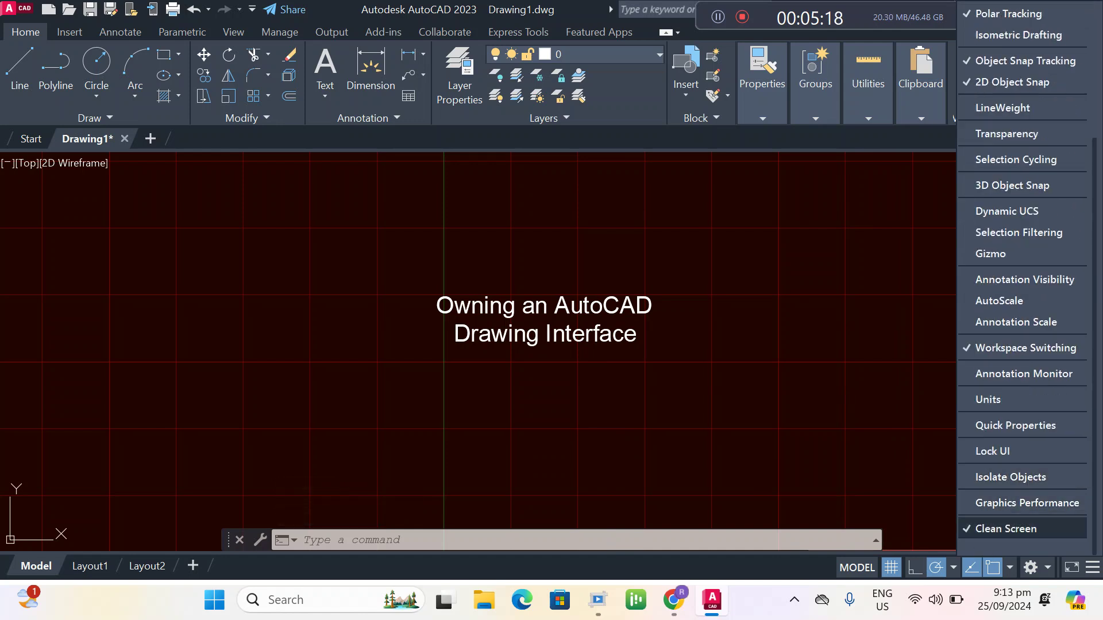
pyautogui.click(1084, 548)
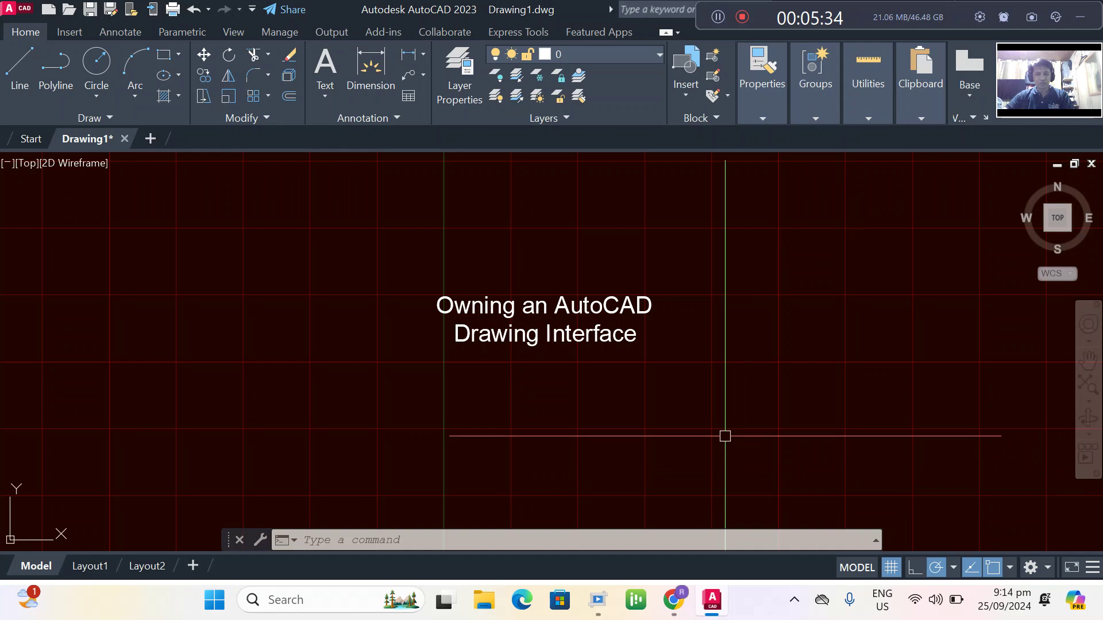
pyautogui.click(725, 436)
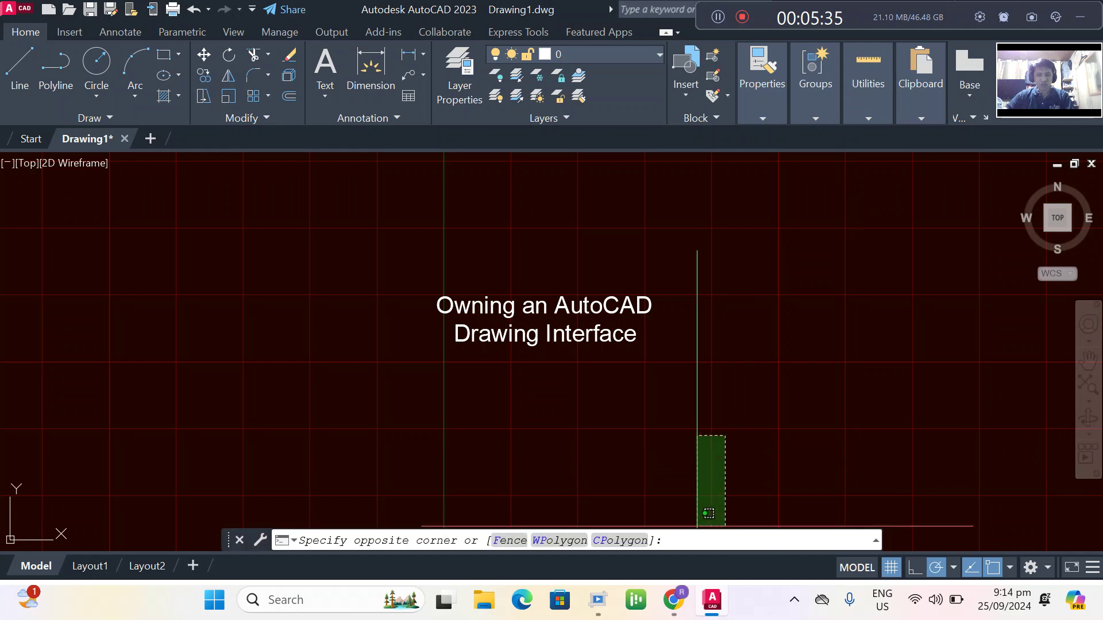
pyautogui.click(722, 478)
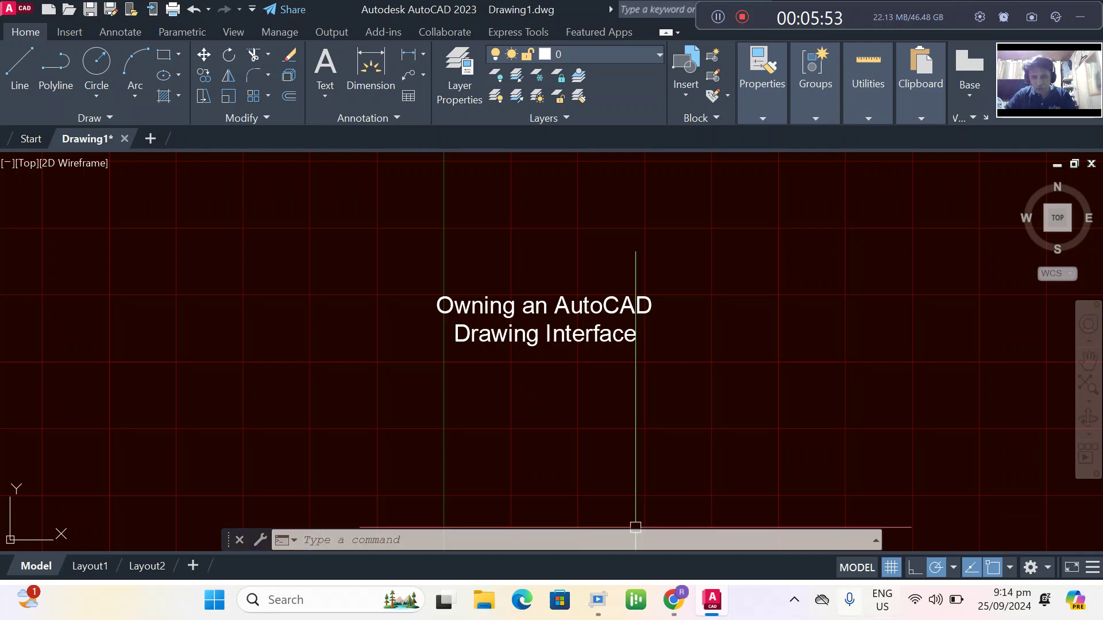
# Hide the status bar by setting the STATUSBAR system variable to 0
pyautogui.click(879, 540)
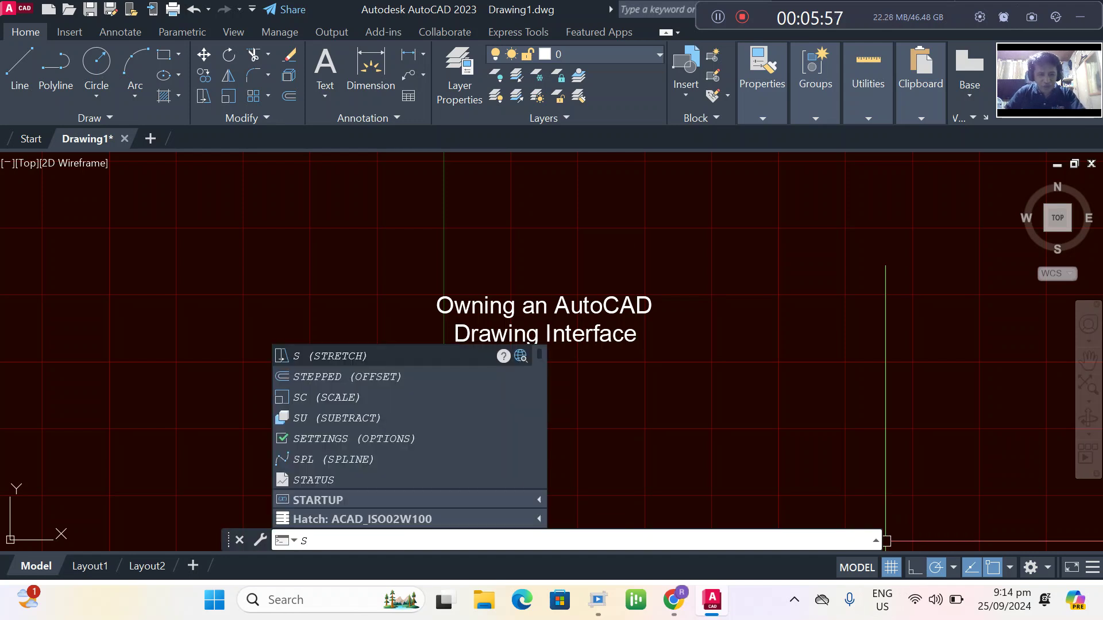
pyautogui.write('Sta')
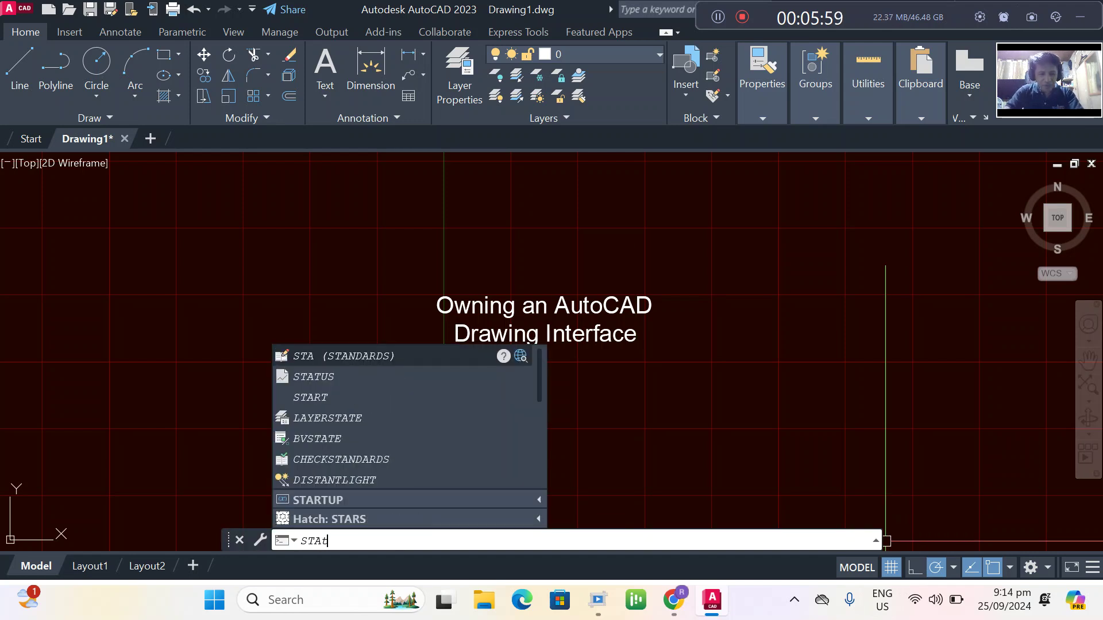
pyautogui.write('tus')
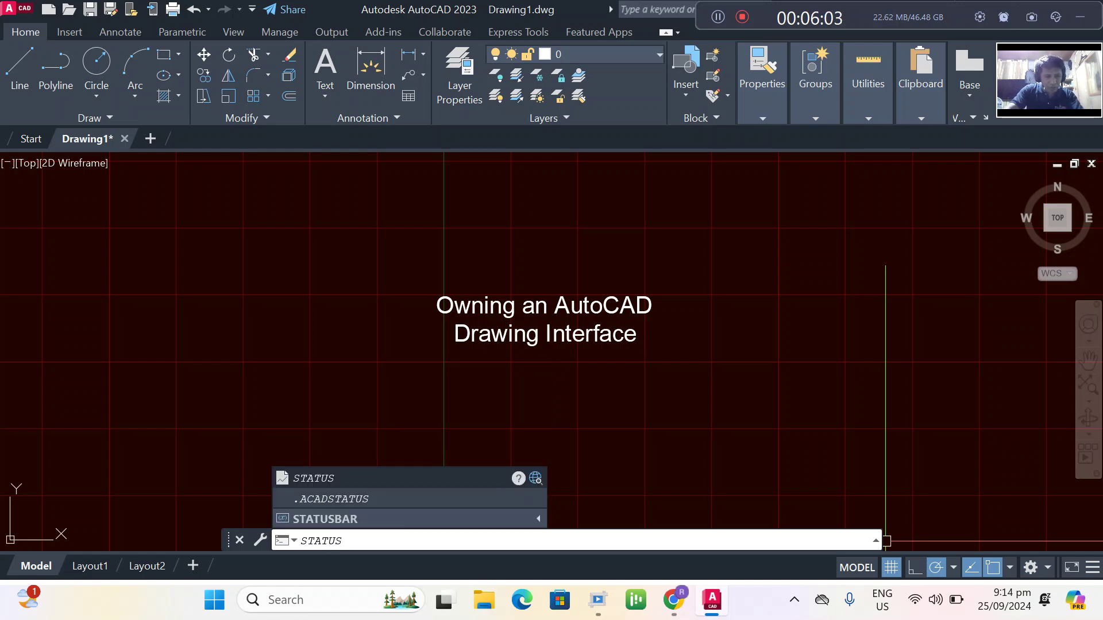
pyautogui.write('bar')
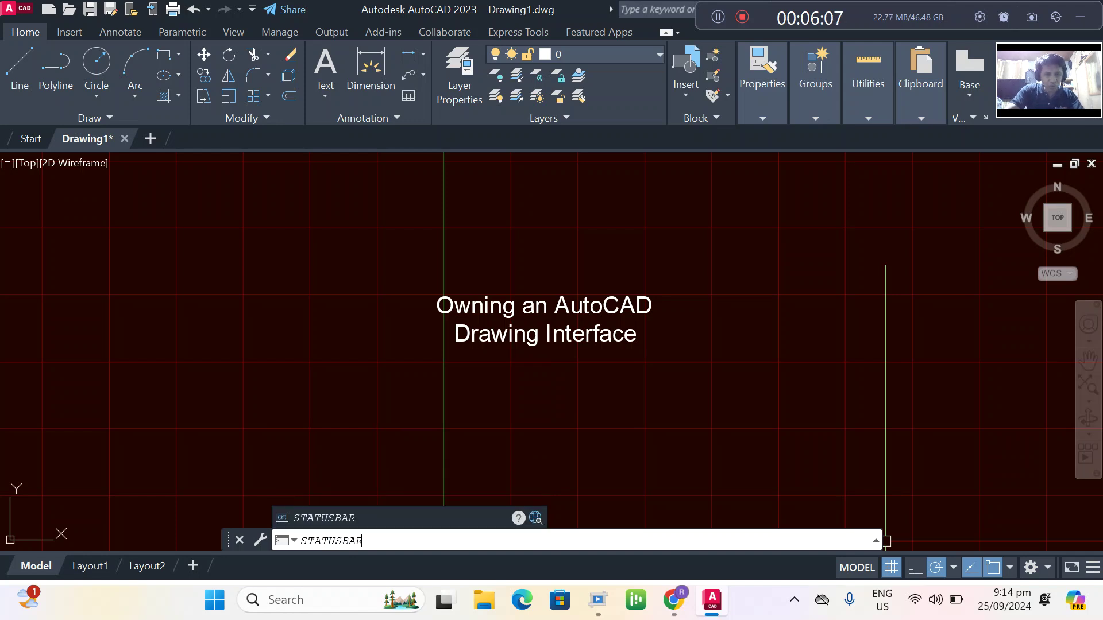
pyautogui.press('Return')
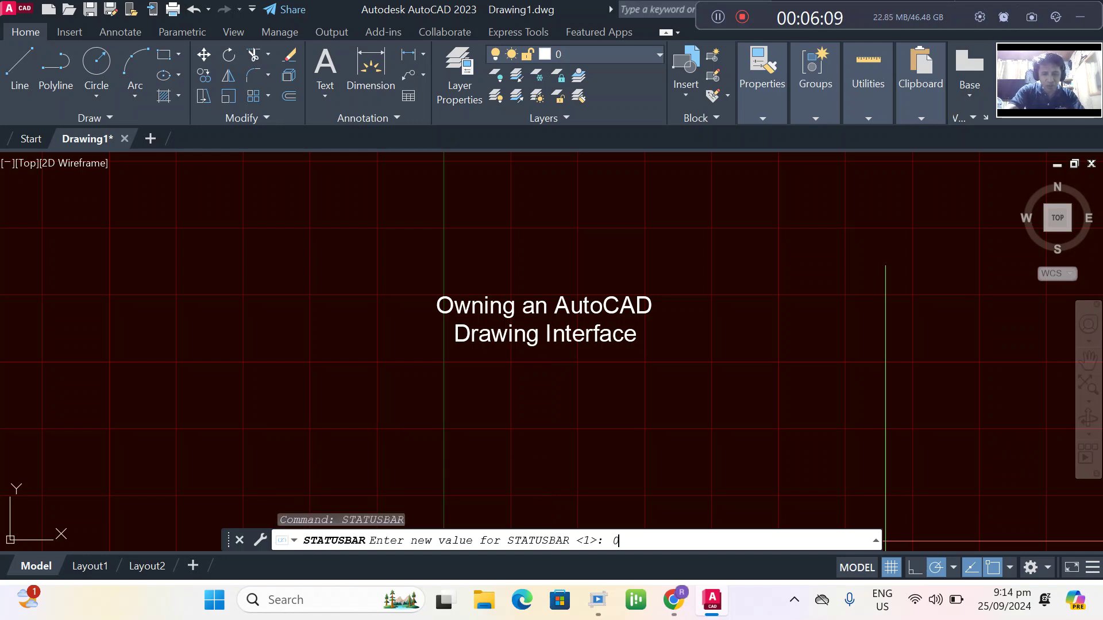
pyautogui.write('0')
pyautogui.press('Return')
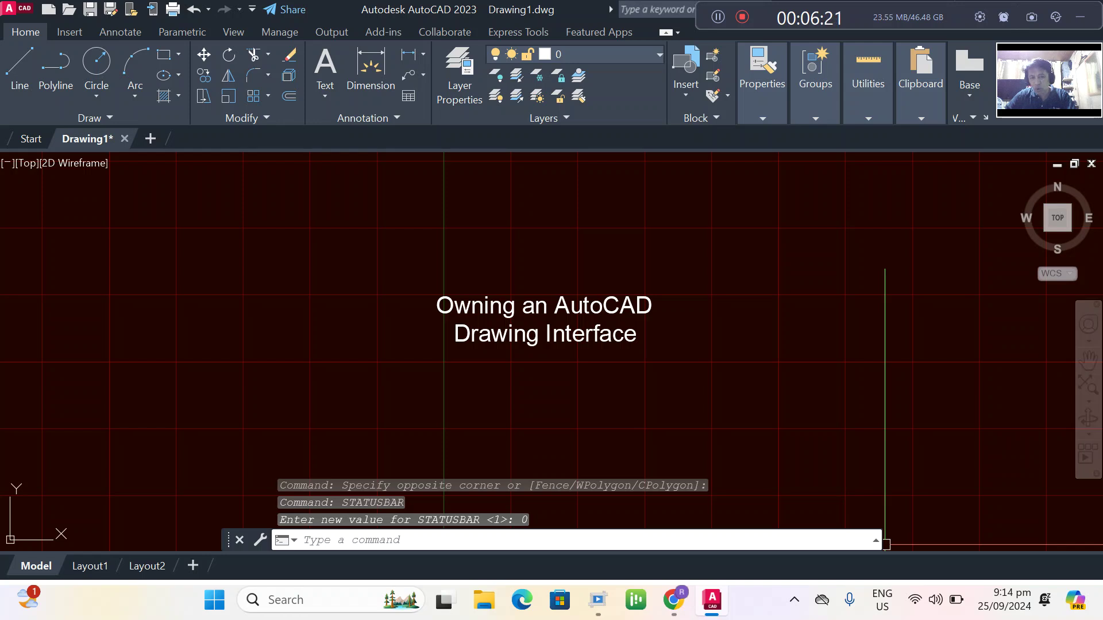
# Show the status bar again by setting the STATUSBAR system variable to 1
pyautogui.click(344, 540)
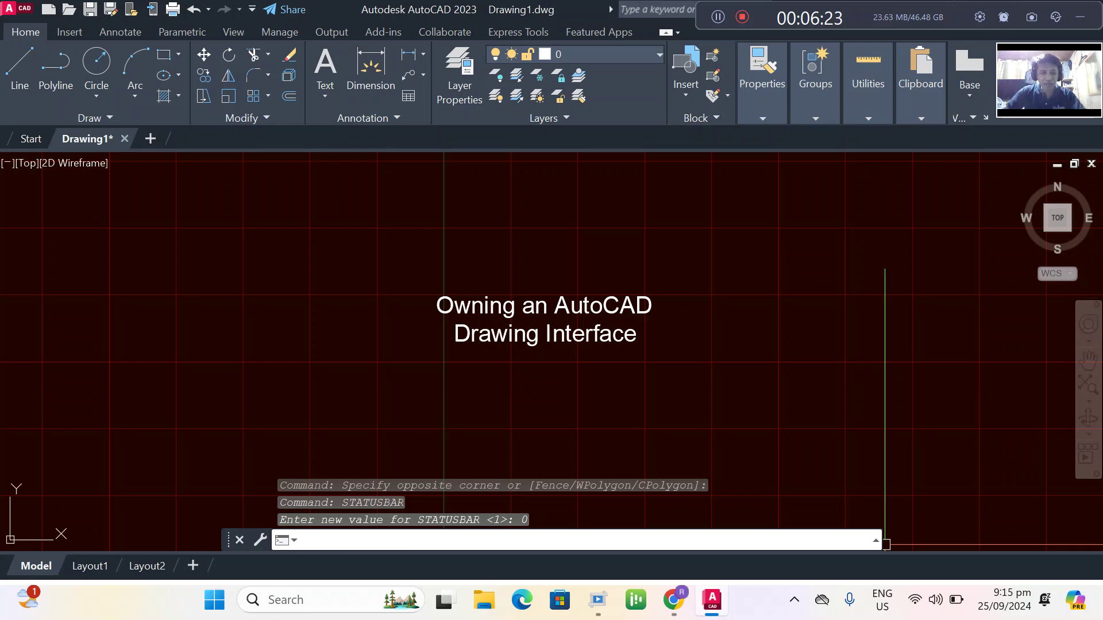
pyautogui.write('sTATusbar')
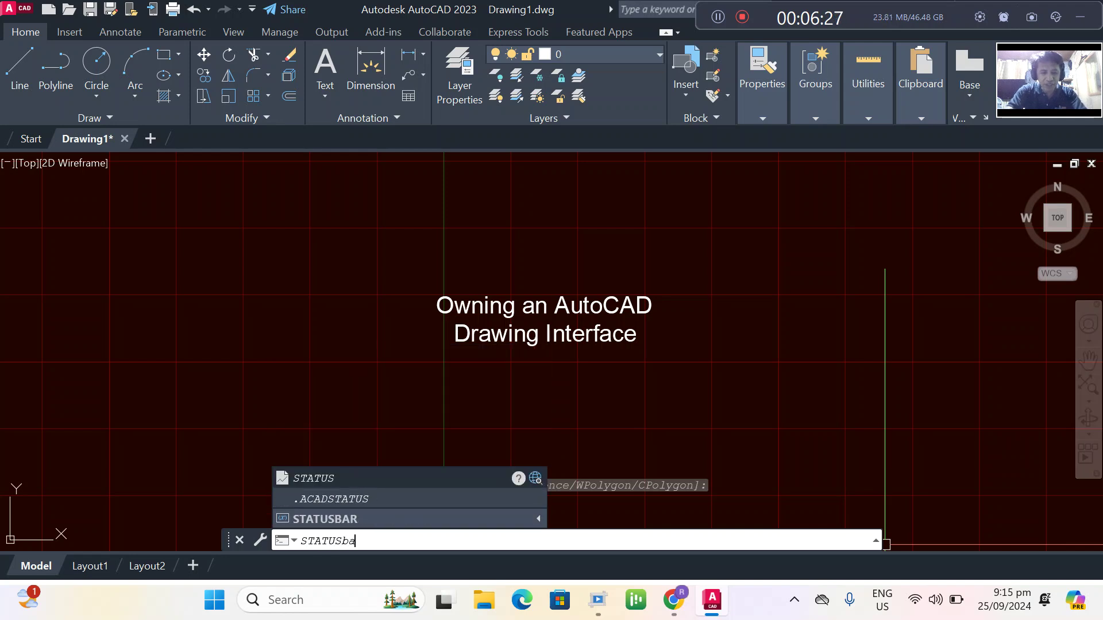
pyautogui.press('Return')
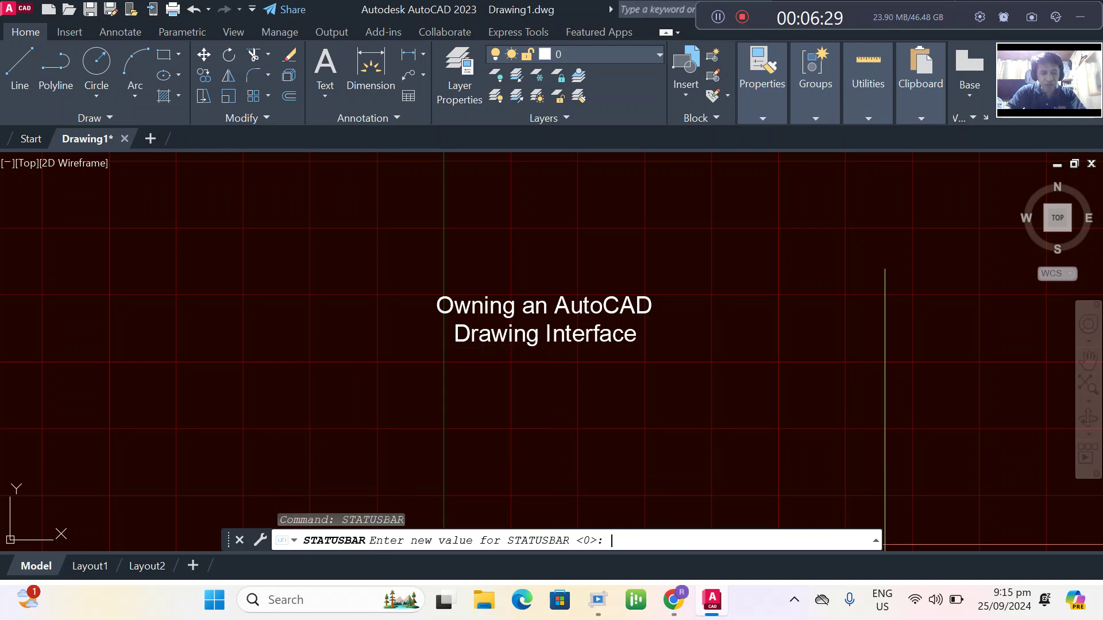
pyautogui.write('1')
pyautogui.press('Return')
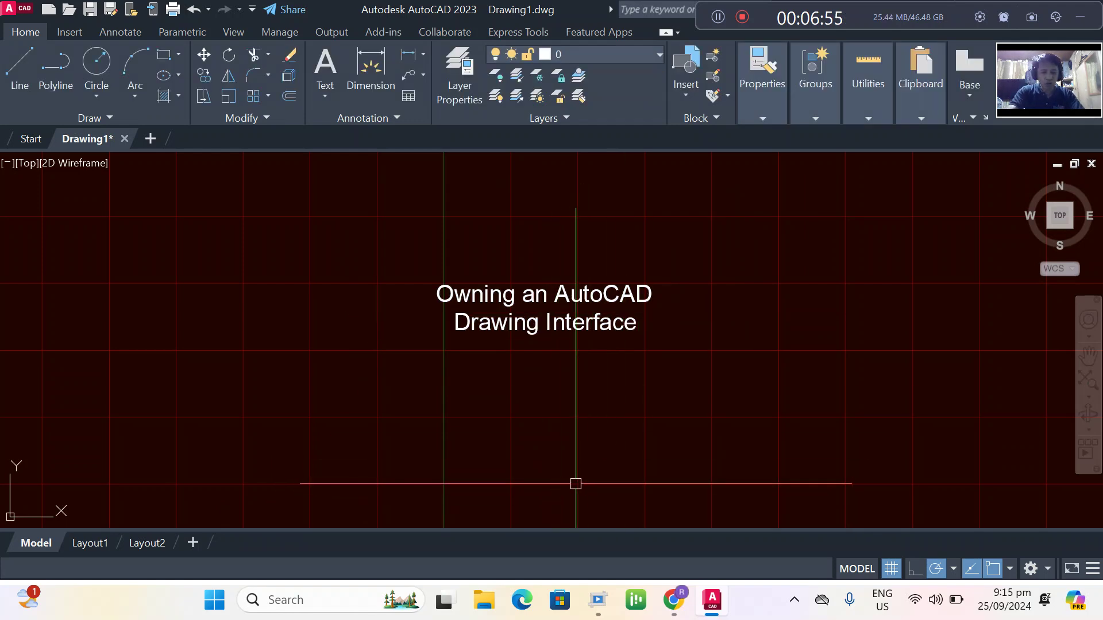
# Restore the hidden command line and turn off 2D object snap
pyautogui.hotkey('ctrl', '9')
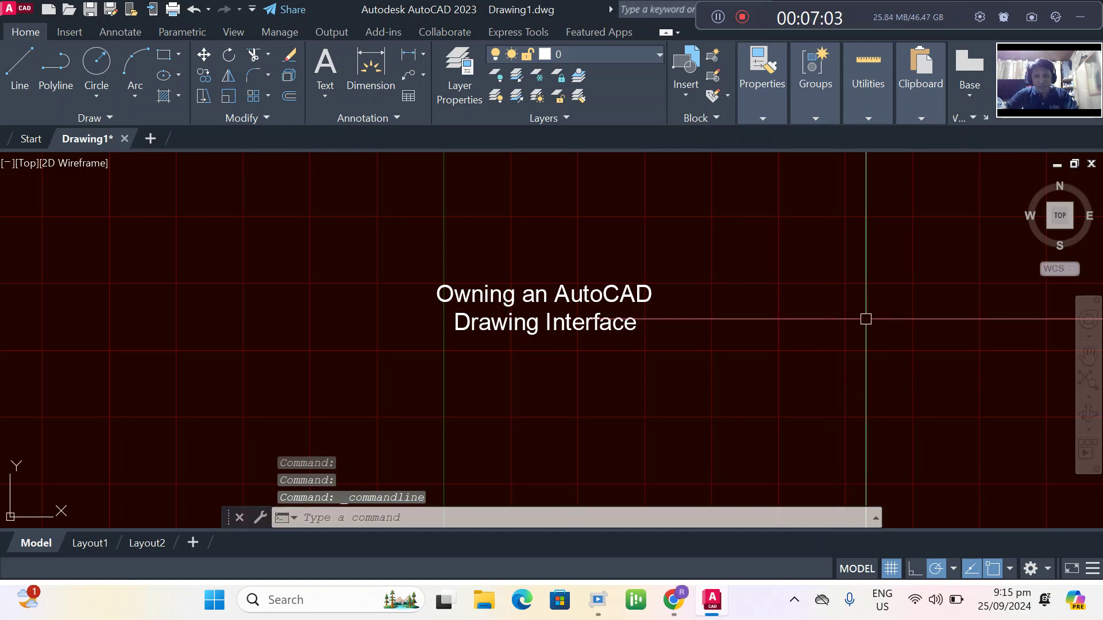
pyautogui.press('F3')
# Toggle the drawing grid off and back on twice
pyautogui.press('F7')
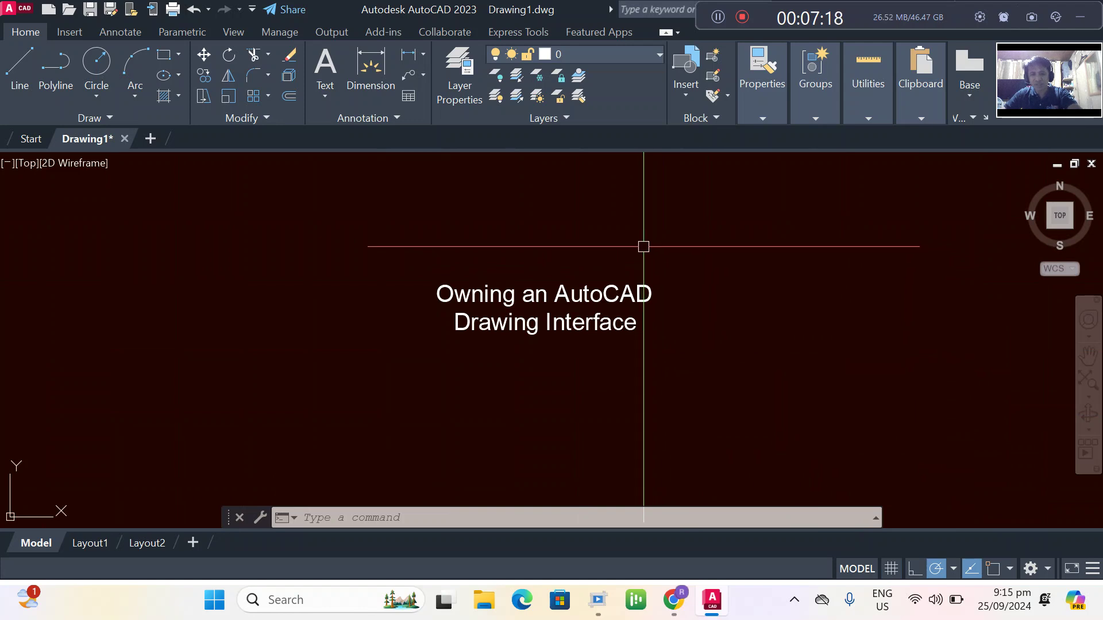
pyautogui.press('F7')
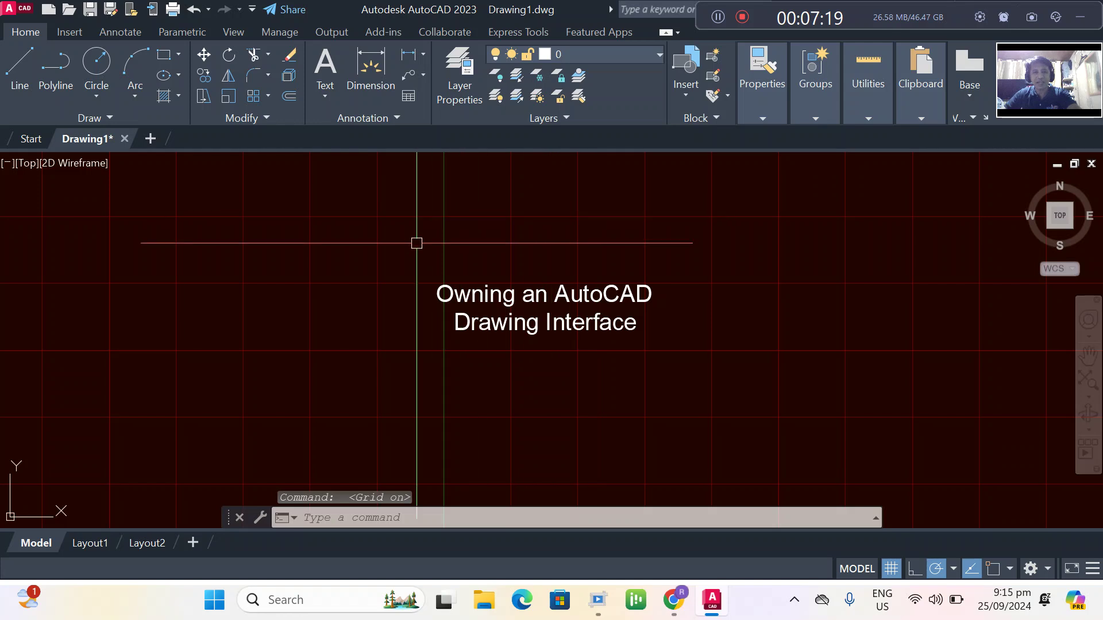
pyautogui.scroll(2, 577, 375)
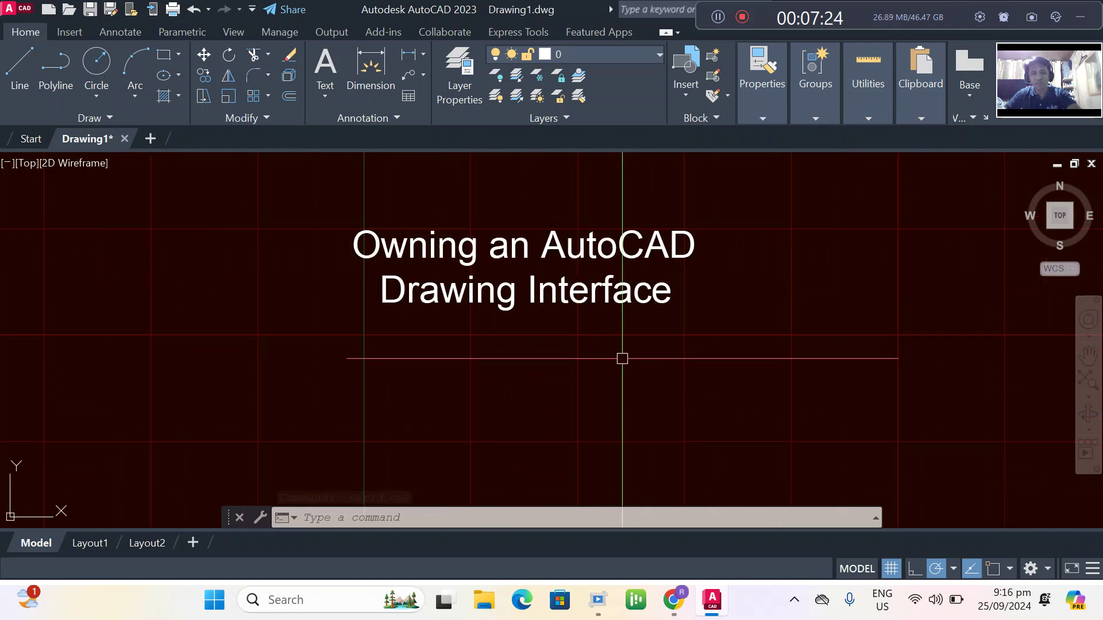
pyautogui.press('F7')
pyautogui.press('F7')
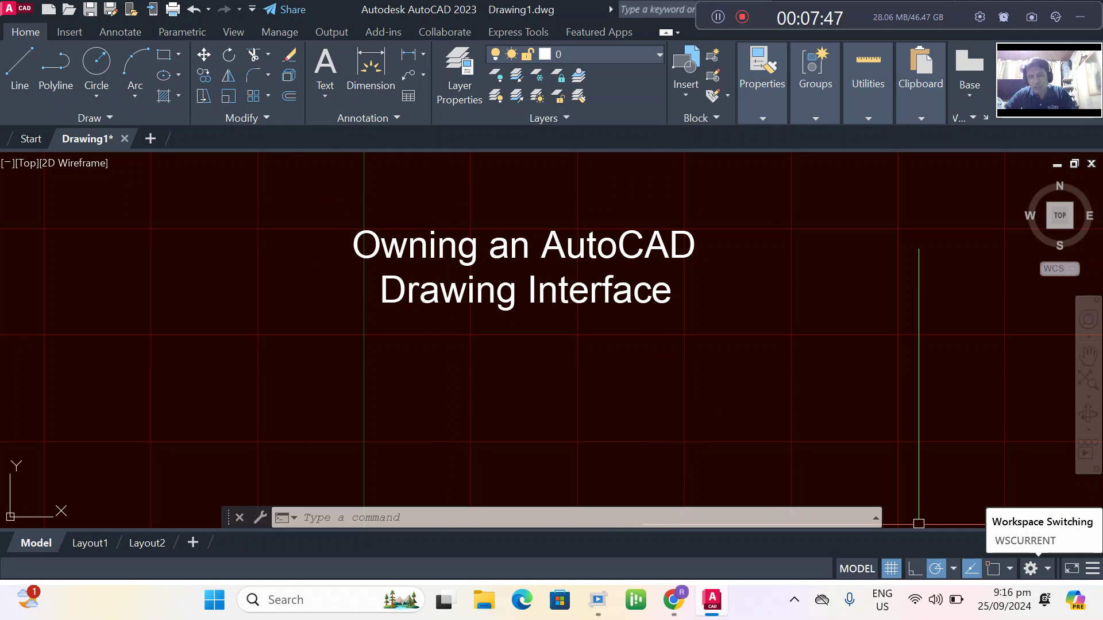
pyautogui.click(1030, 569)
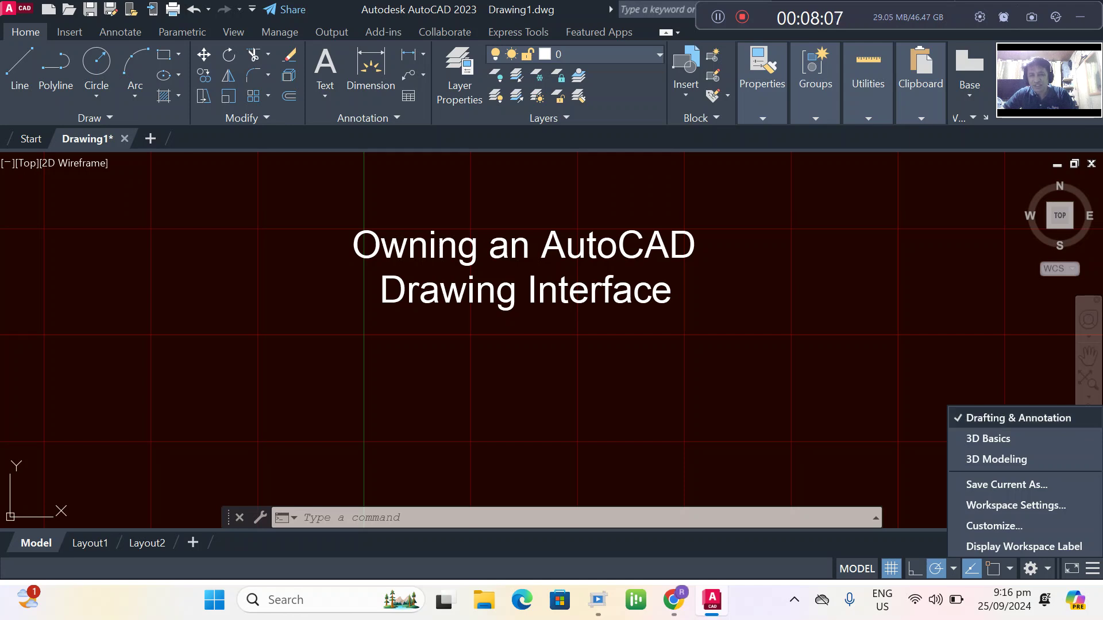
pyautogui.click(835, 387)
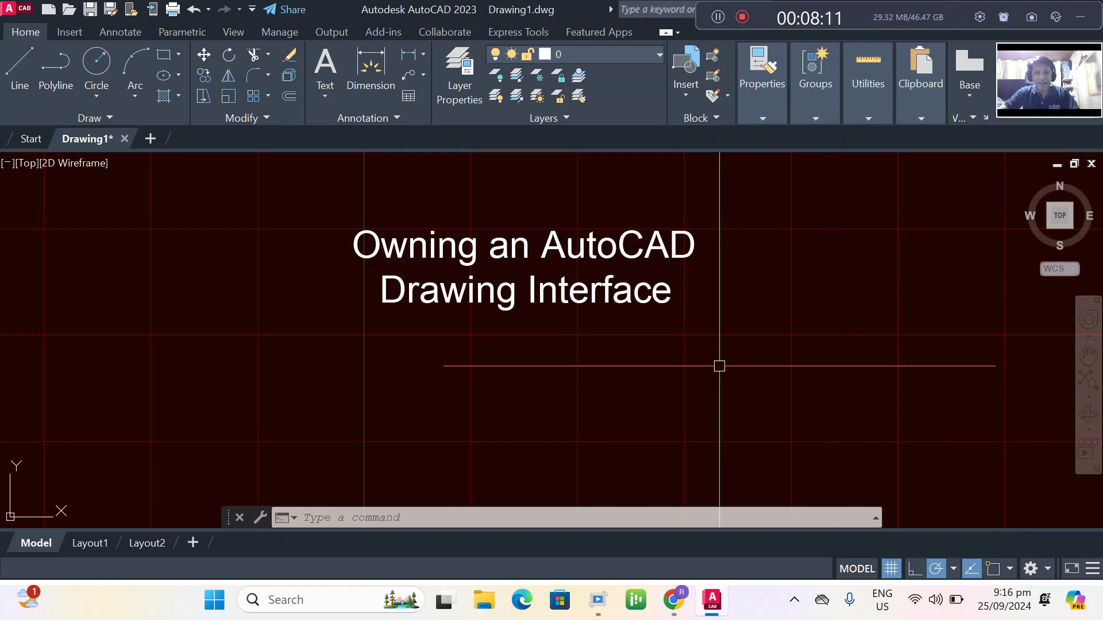
pyautogui.moveTo(684, 362); pyautogui.dragTo(724, 394, button='middle')
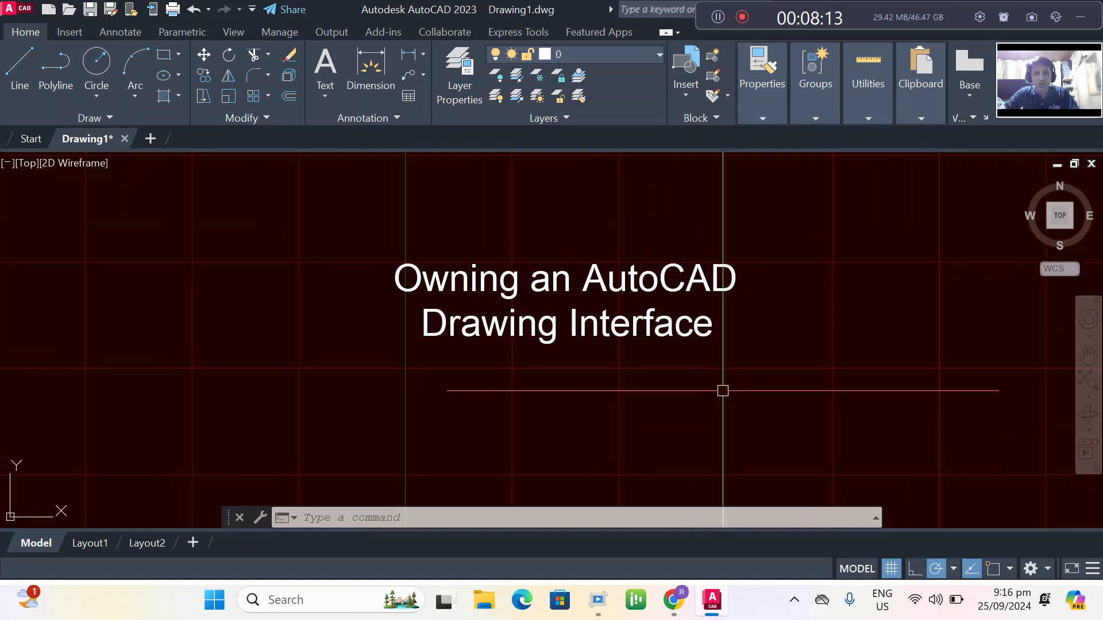
pyautogui.scroll(2, 647, 305)
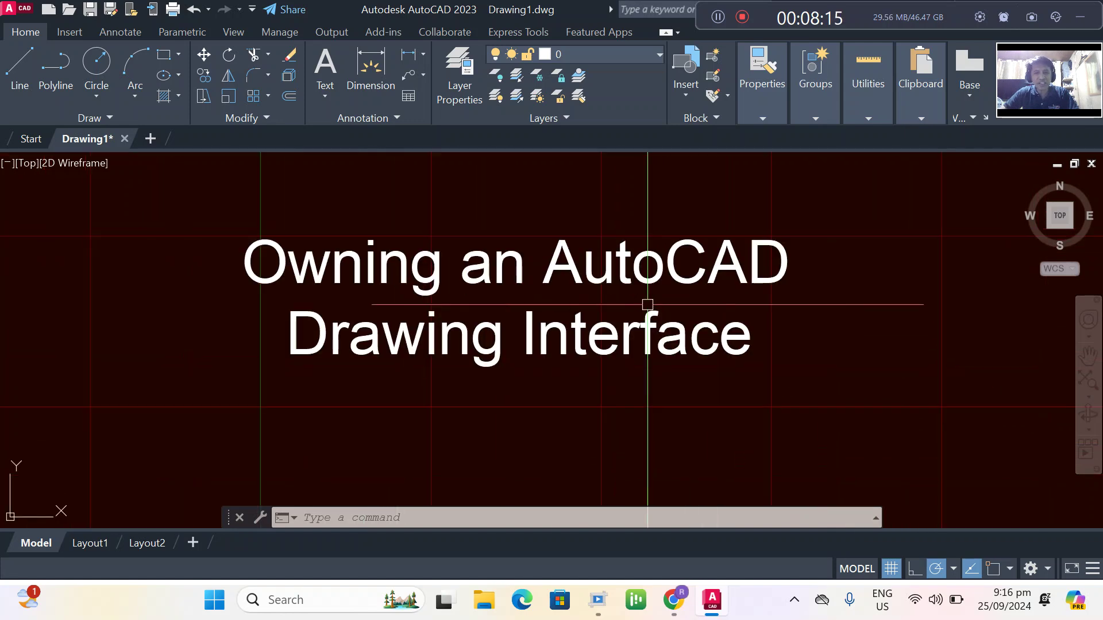